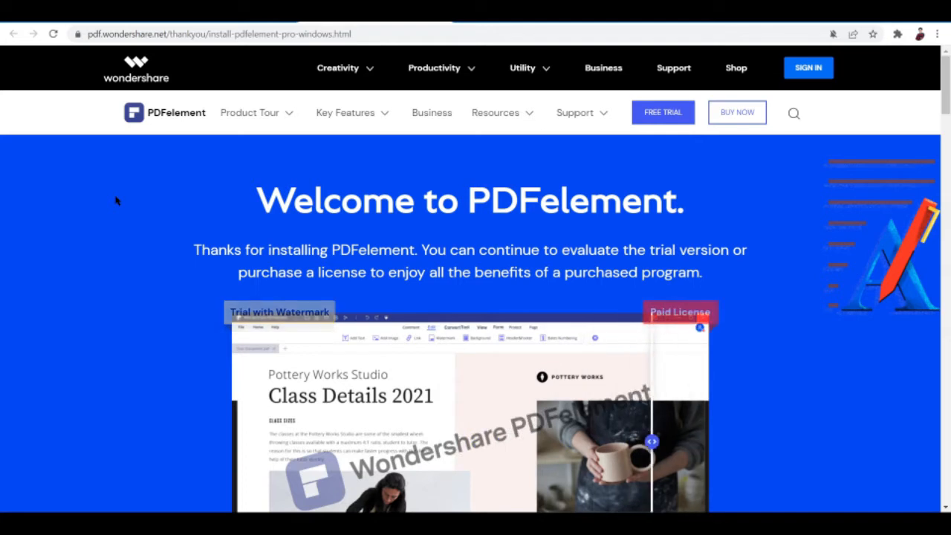
# Download the PDFelement free trial installer from the Wondershare welcome page and dismiss the download bar
pyautogui.scroll(-2, 123, 237)
pyautogui.scroll(-2, 122, 238)
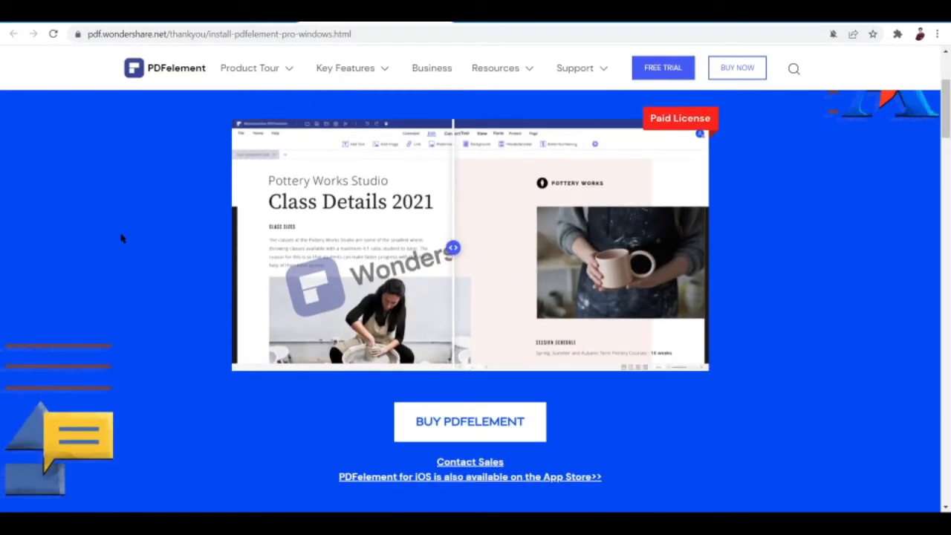
pyautogui.scroll(3, 122, 238)
pyautogui.scroll(1, 123, 238)
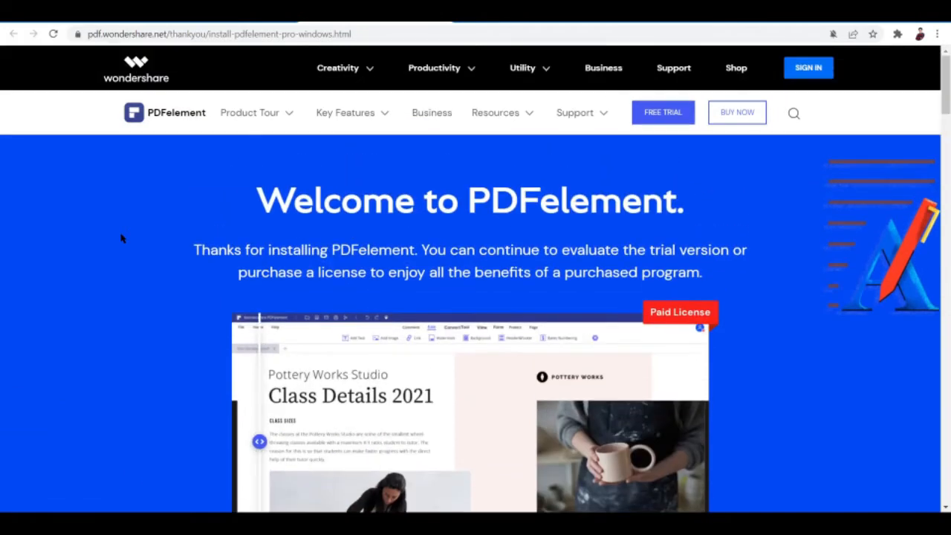
pyautogui.click(658, 111)
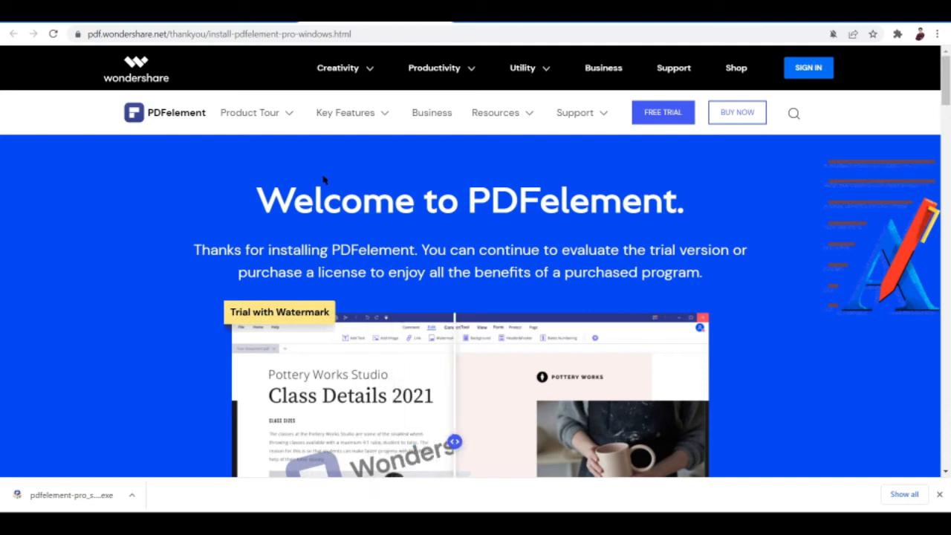
pyautogui.click(132, 499)
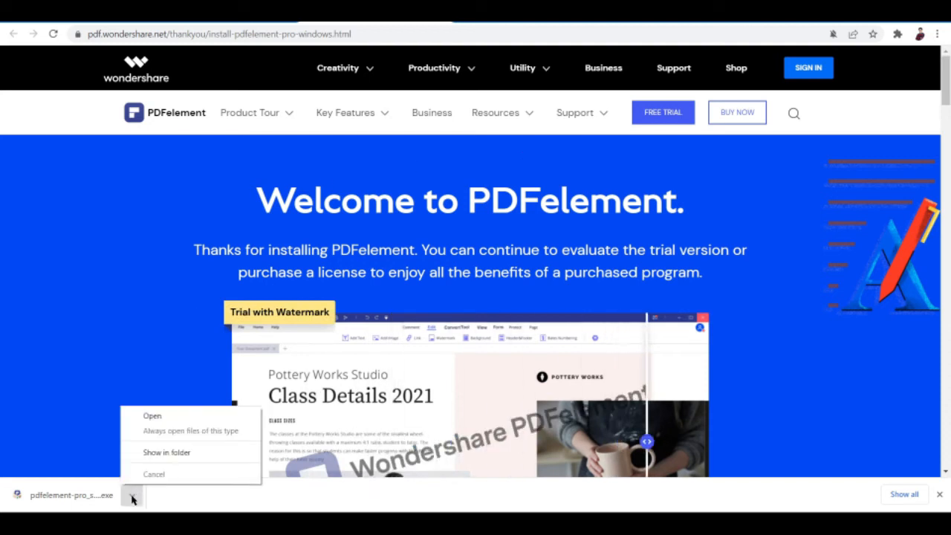
pyautogui.click(940, 494)
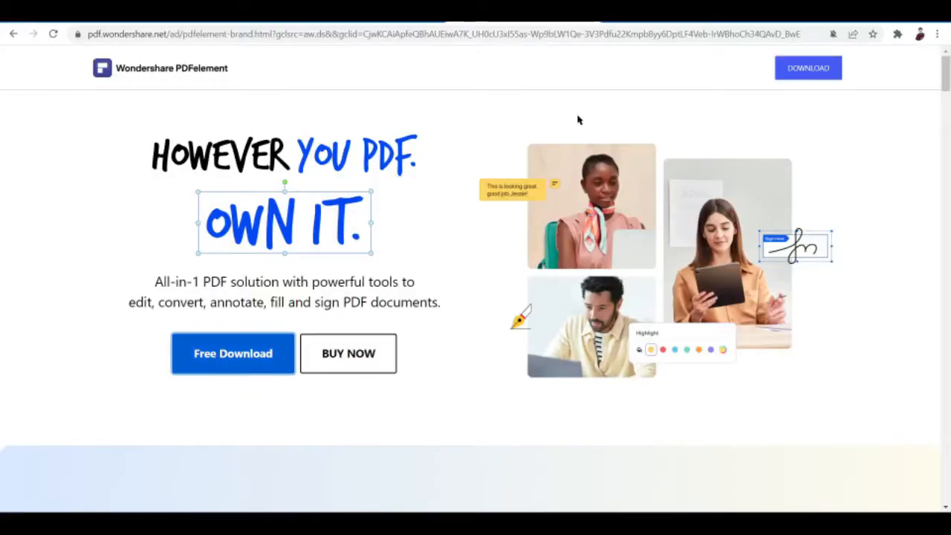
# Look through the PDFelement product page, examining its feature overview and the sample document in the text editing section
pyautogui.scroll(-1, 497, 189)
pyautogui.scroll(1, 496, 188)
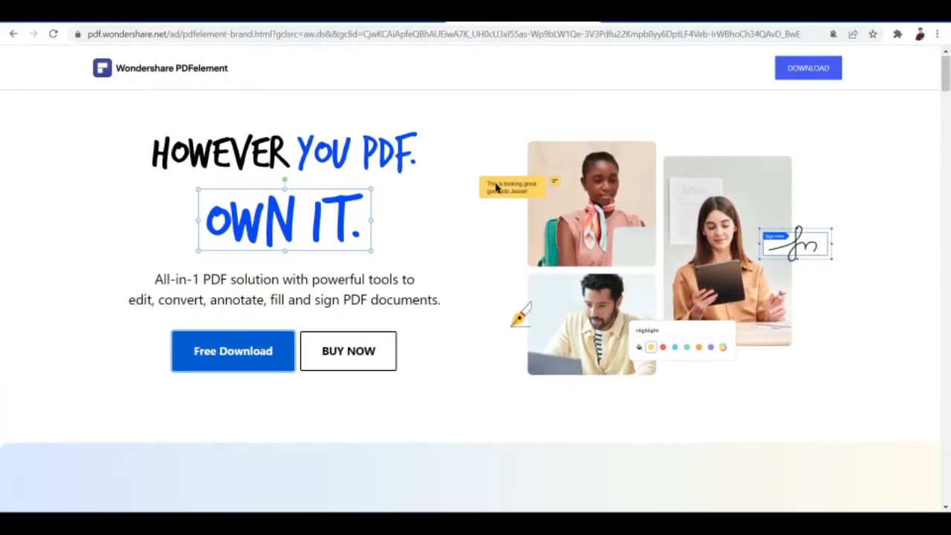
pyautogui.scroll(-2, 496, 189)
pyautogui.scroll(-10, 497, 188)
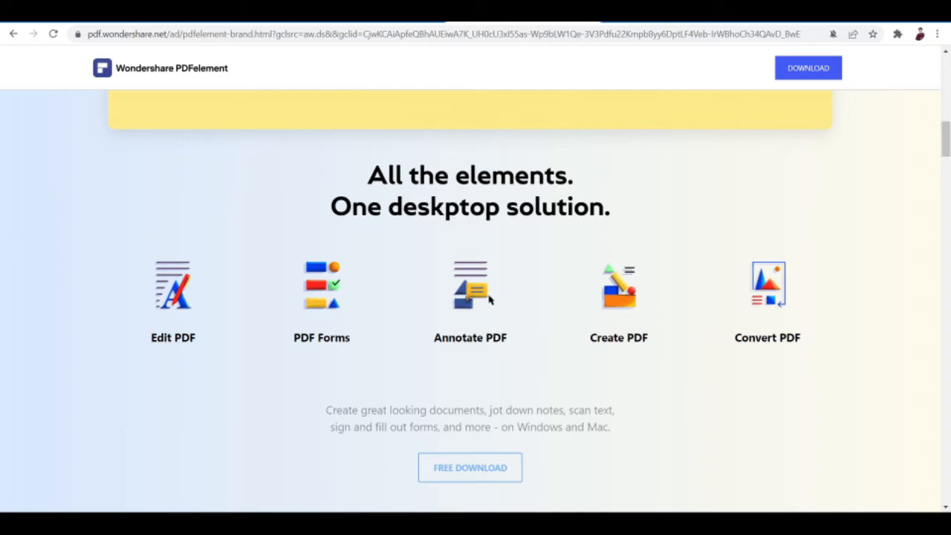
pyautogui.scroll(-6, 715, 332)
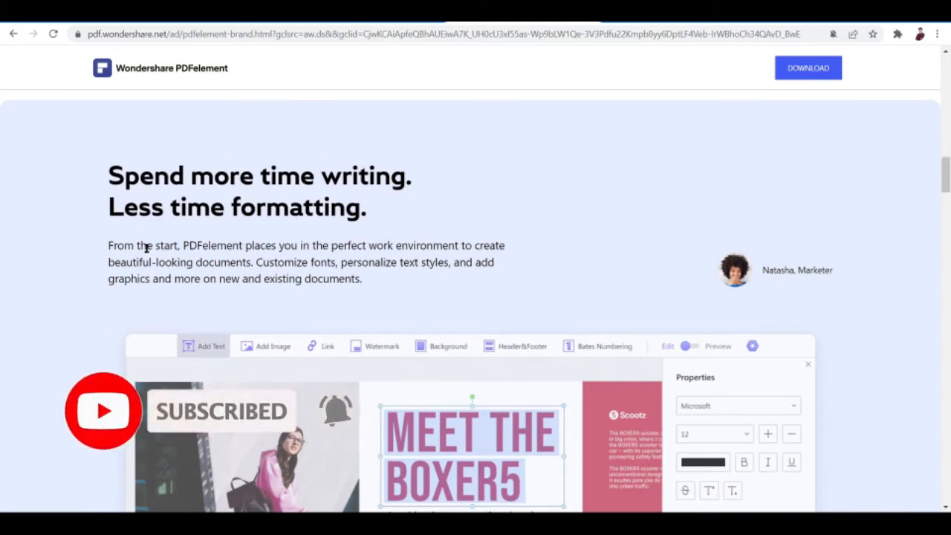
pyautogui.scroll(-1, 147, 248)
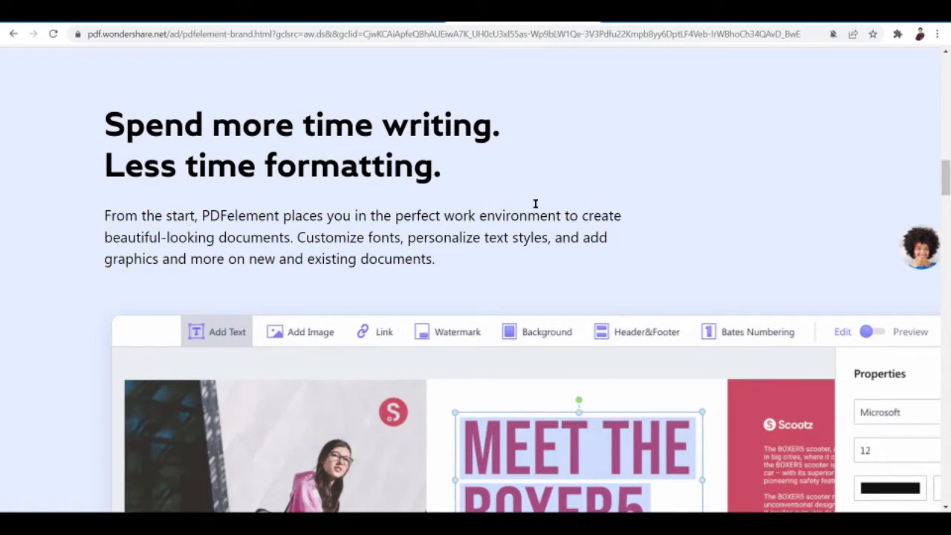
pyautogui.scroll(-2, 463, 259)
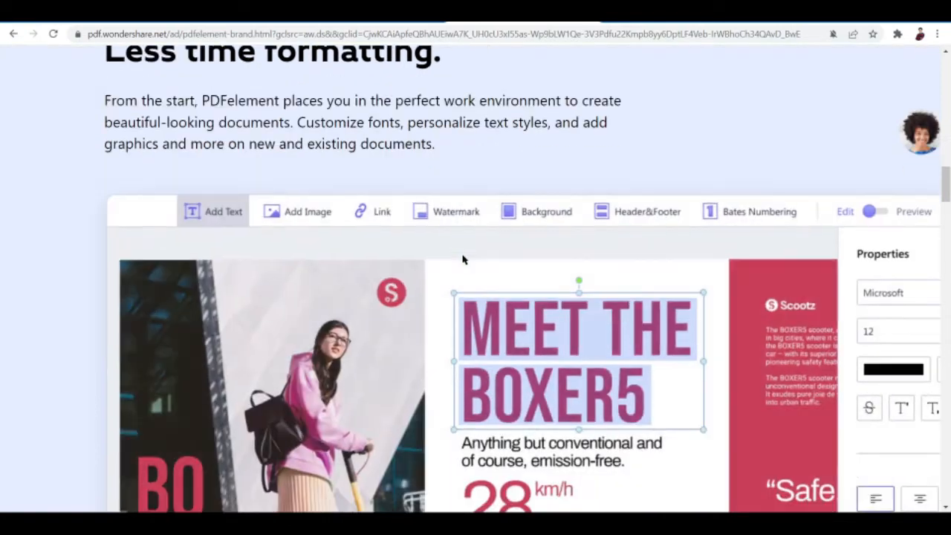
pyautogui.scroll(-3, 462, 260)
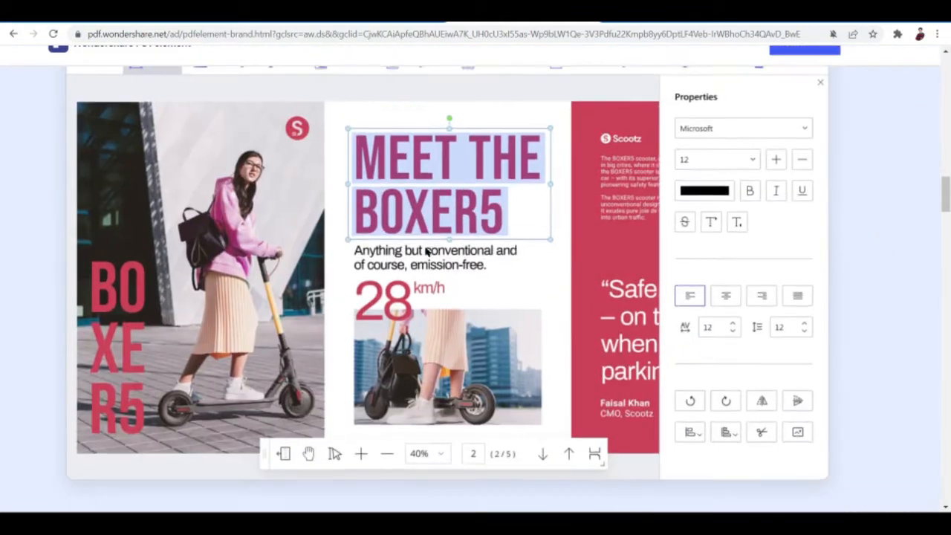
pyautogui.scroll(2, 427, 251)
pyautogui.scroll(-3, 427, 251)
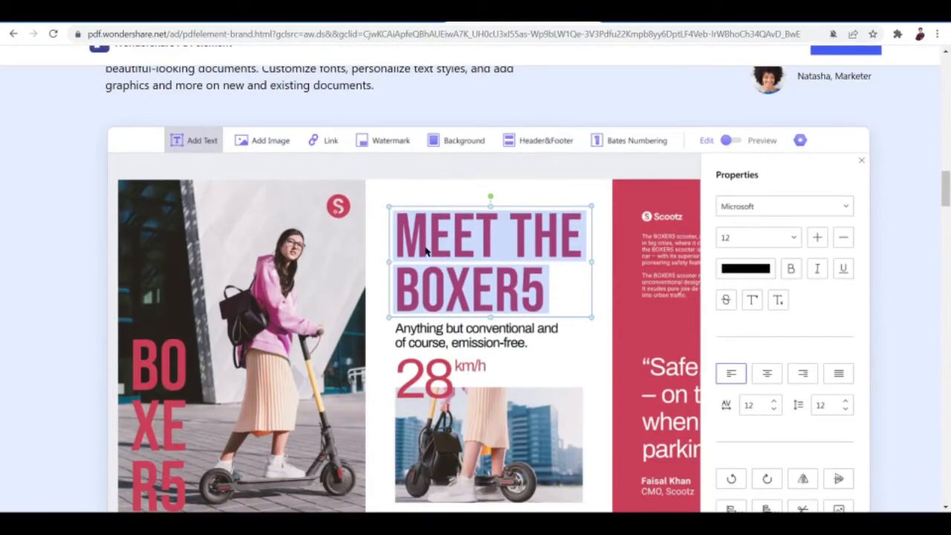
pyautogui.scroll(-2, 427, 251)
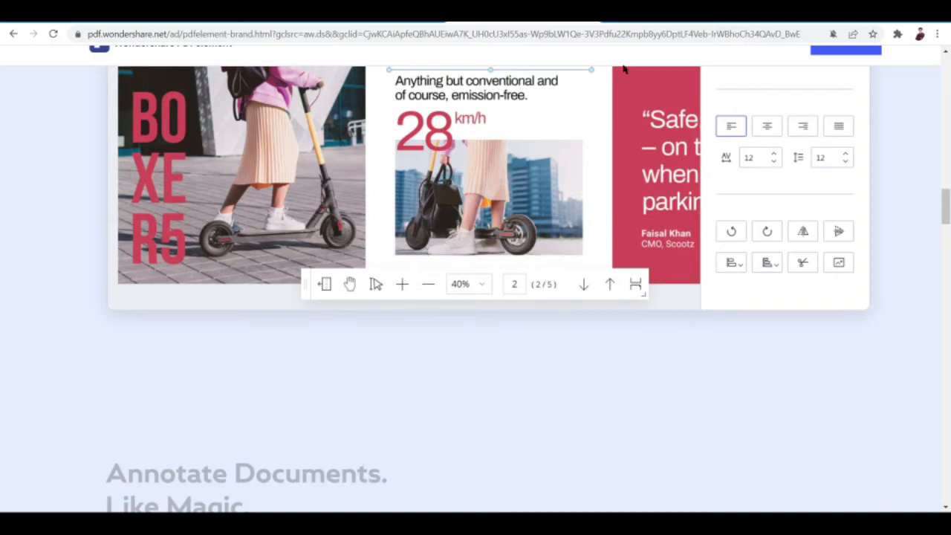
pyautogui.scroll(3, 311, 247)
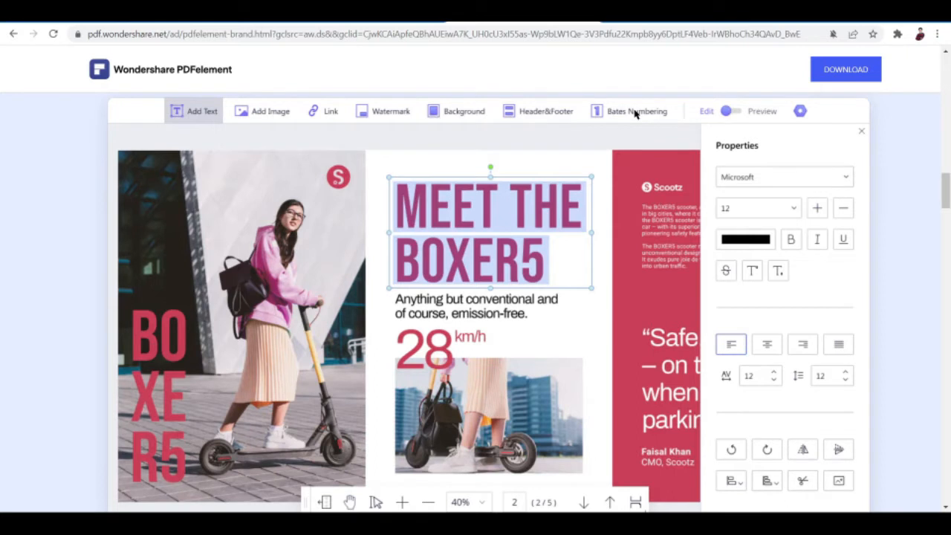
pyautogui.scroll(8, 506, 297)
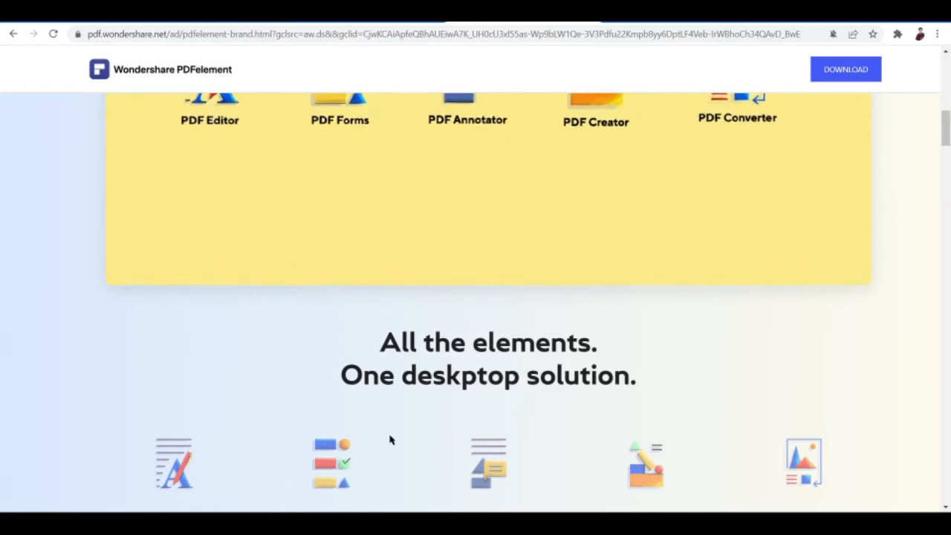
# Switch to PDFelement, start creating a PDF from an existing file, and browse to the Downloads folder
pyautogui.click(458, 524)
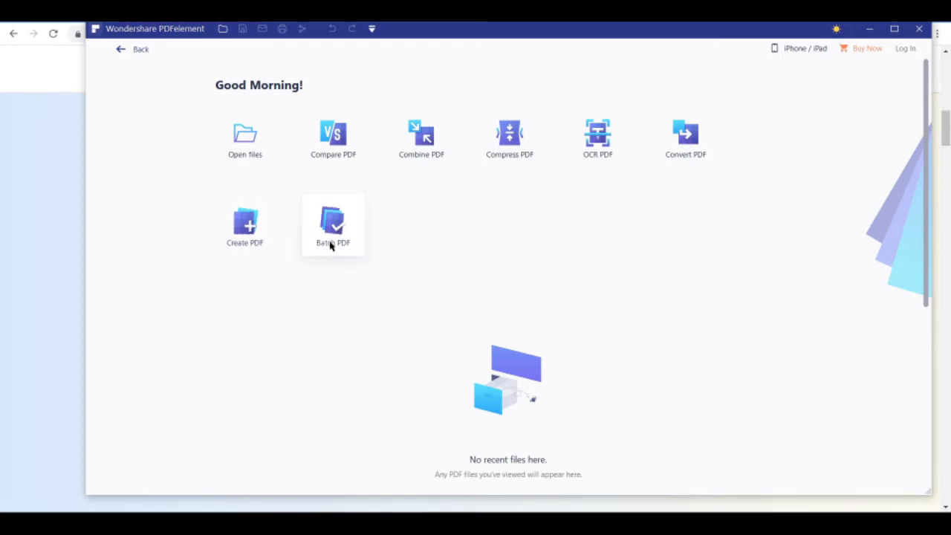
pyautogui.click(254, 247)
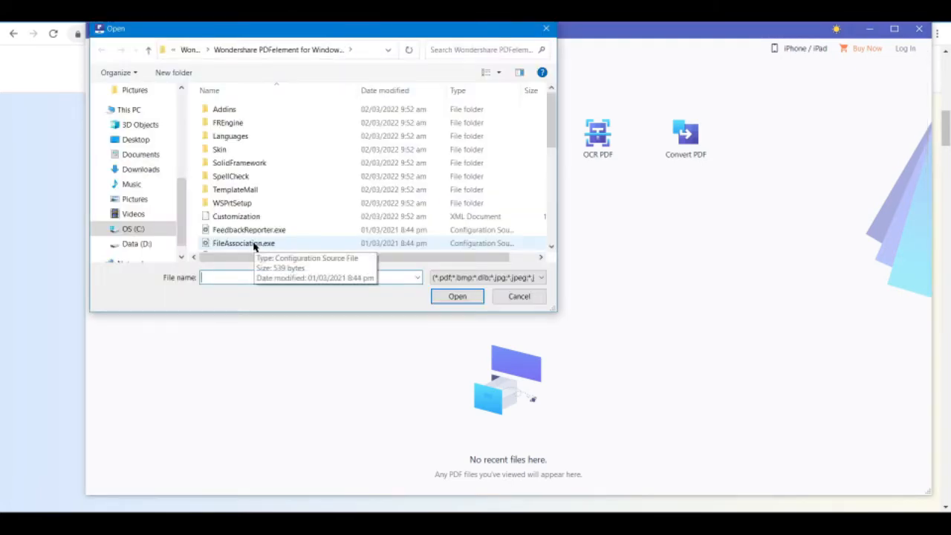
pyautogui.scroll(-4, 290, 183)
pyautogui.scroll(3, 291, 183)
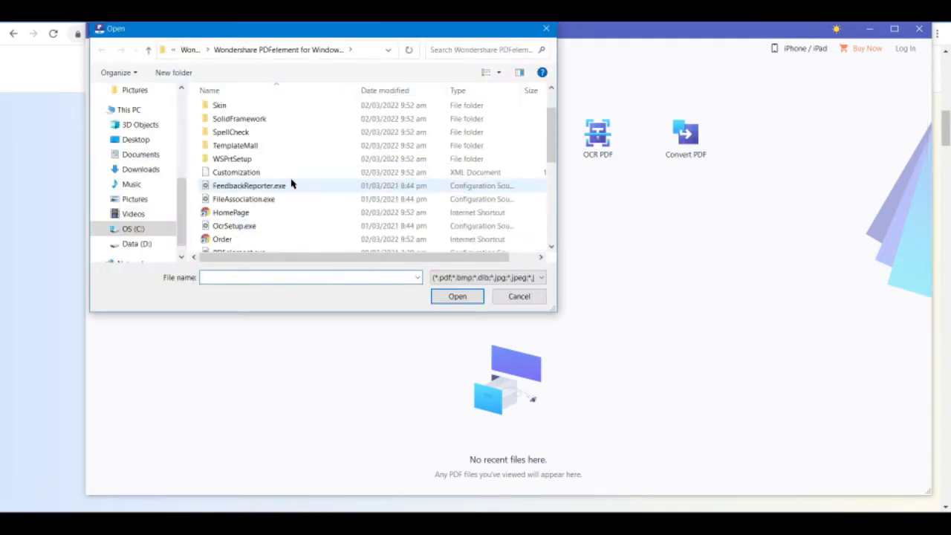
pyautogui.scroll(2, 291, 183)
pyautogui.scroll(-3, 283, 176)
pyautogui.scroll(3, 130, 151)
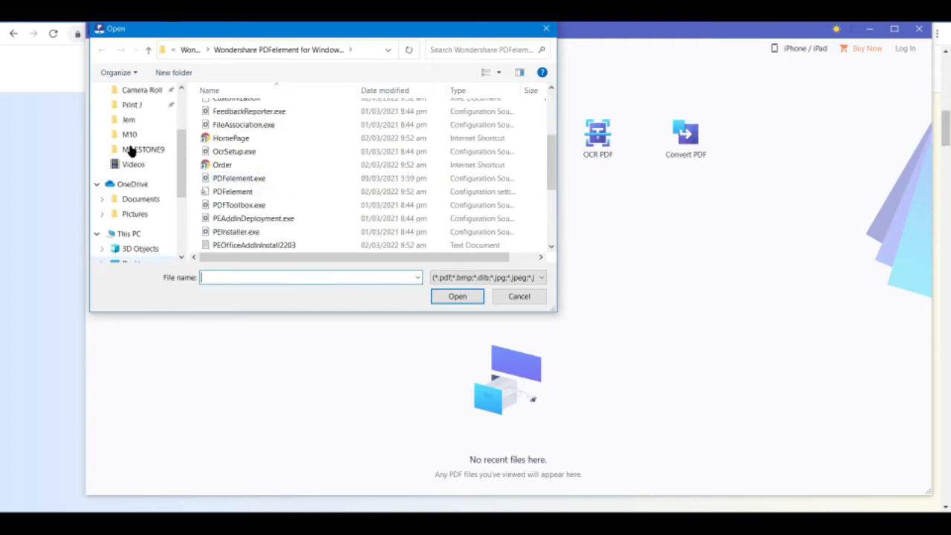
pyautogui.scroll(3, 130, 151)
pyautogui.click(136, 115)
pyautogui.click(131, 129)
pyautogui.scroll(-6, 293, 177)
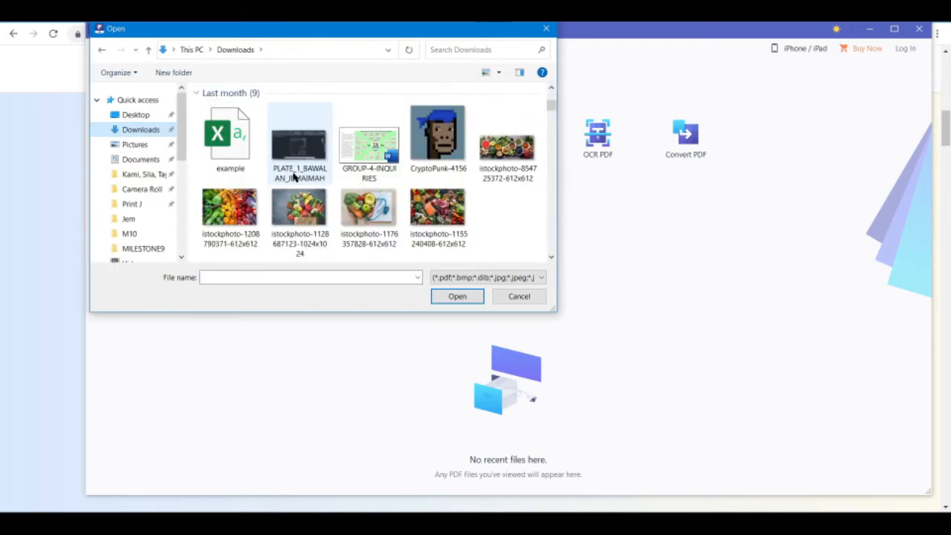
# Search Downloads for "pdf" and open UNIT 01 A very busy day! for editing
pyautogui.click(454, 49)
pyautogui.write('pdf')
pyautogui.press('Return')
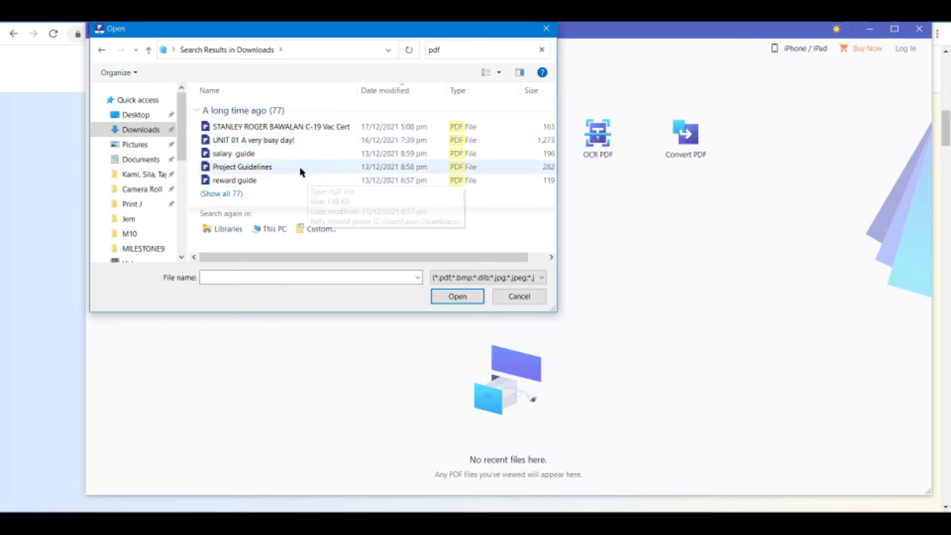
pyautogui.click(290, 148)
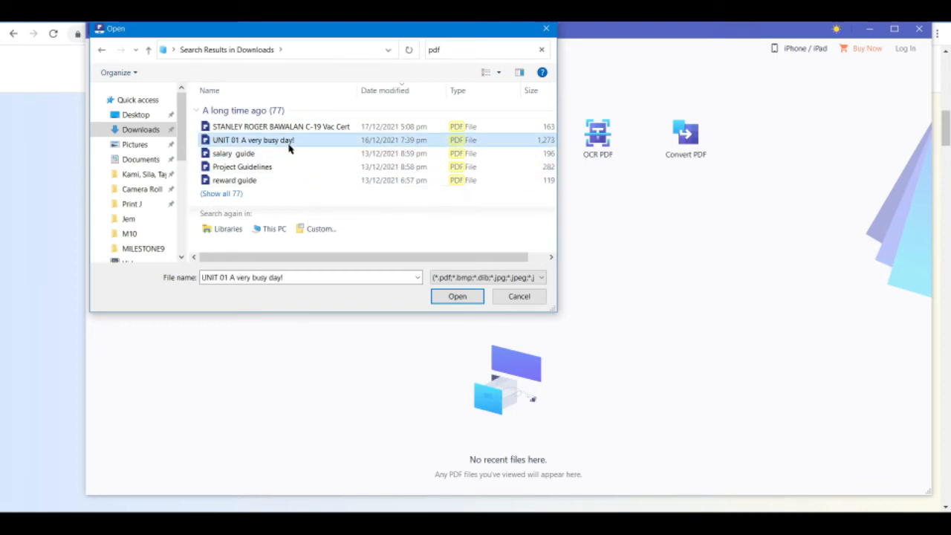
pyautogui.doubleClick(290, 147)
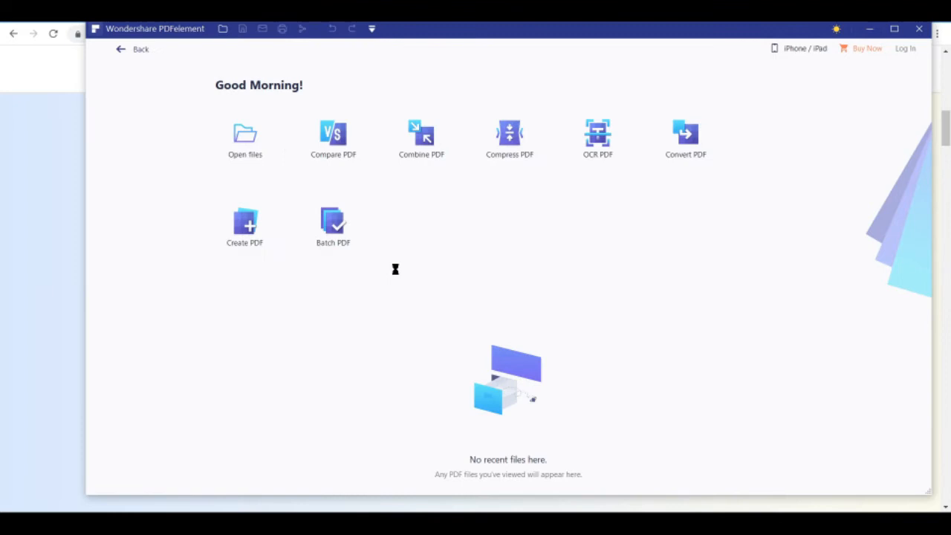
pyautogui.scroll(-3, 471, 209)
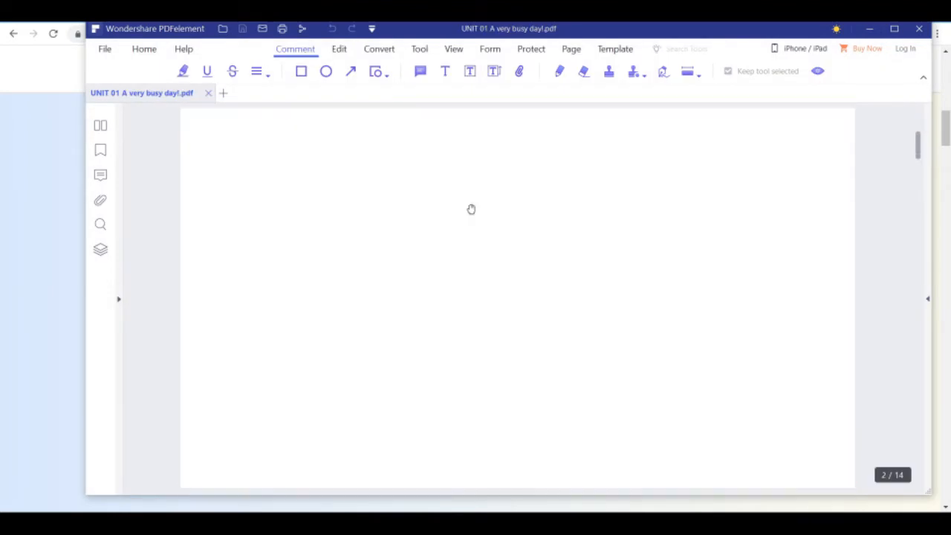
pyautogui.scroll(3, 471, 209)
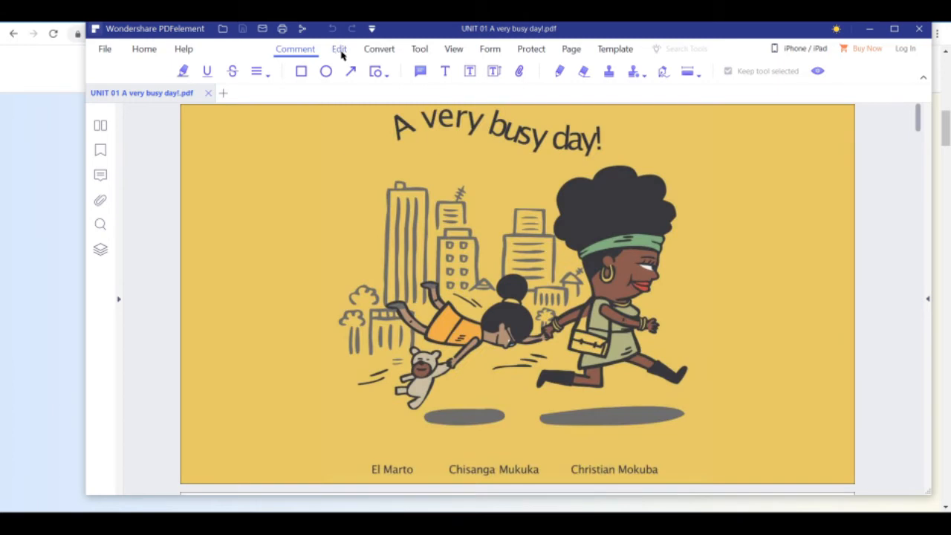
pyautogui.click(341, 51)
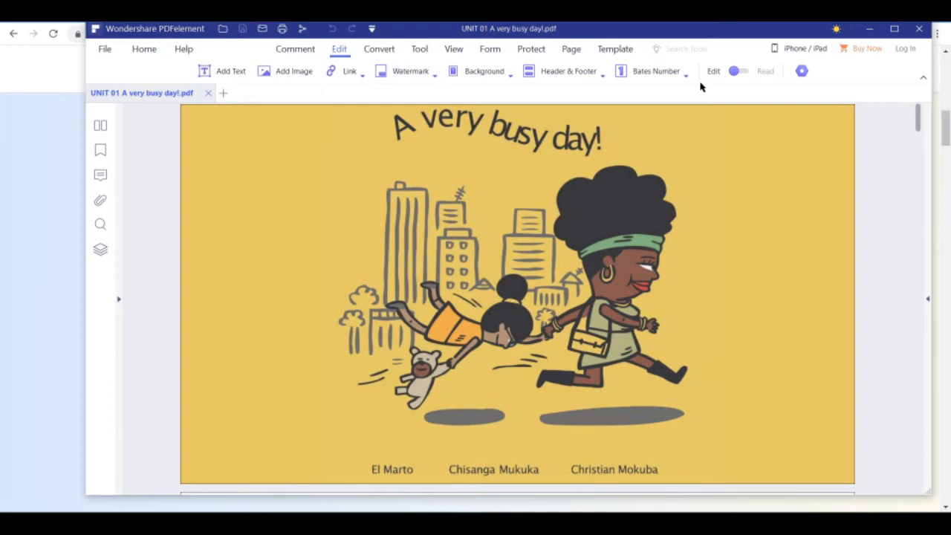
# Try adding a line of placeholder text in the empty area beside the cover illustration and erase it
pyautogui.click(231, 80)
pyautogui.click(222, 182)
pyautogui.write('ghghgkkkgkbi')
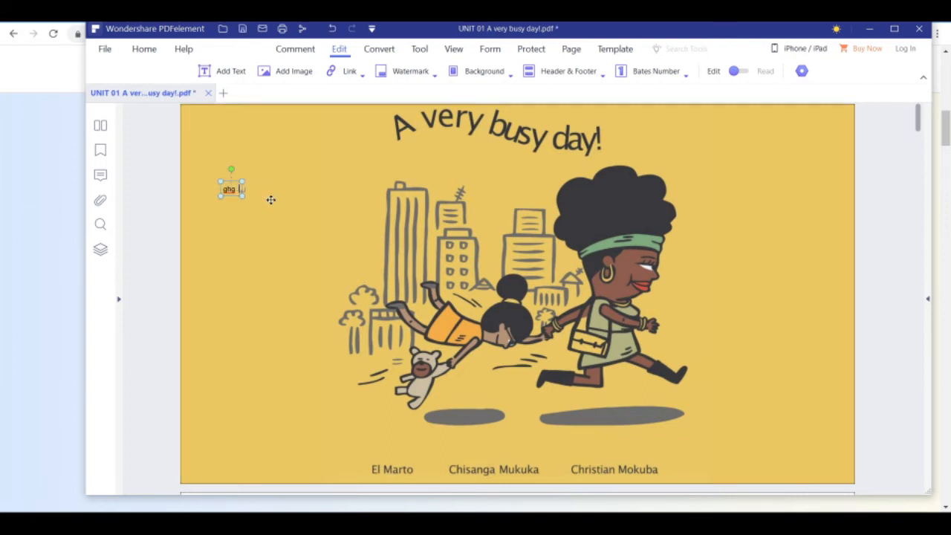
pyautogui.press('BackSpace')
pyautogui.press('BackSpace')
pyautogui.press('BackSpace')
pyautogui.press('BackSpace')
pyautogui.press('BackSpace')
pyautogui.press('BackSpace')
pyautogui.press('BackSpace')
pyautogui.press('BackSpace')
pyautogui.press('BackSpace')
pyautogui.press('BackSpace')
pyautogui.press('BackSpace')
pyautogui.press('BackSpace')
pyautogui.click(282, 79)
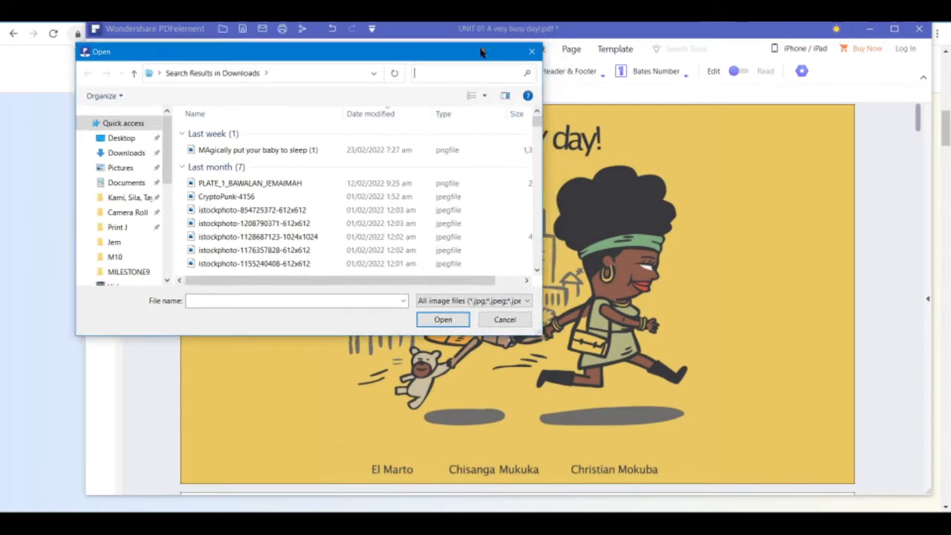
pyautogui.click(530, 57)
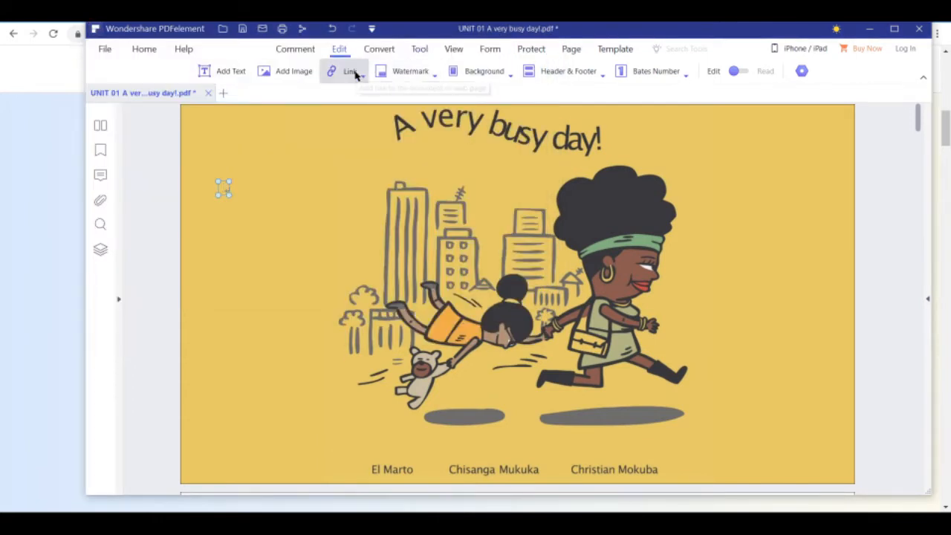
pyautogui.click(355, 72)
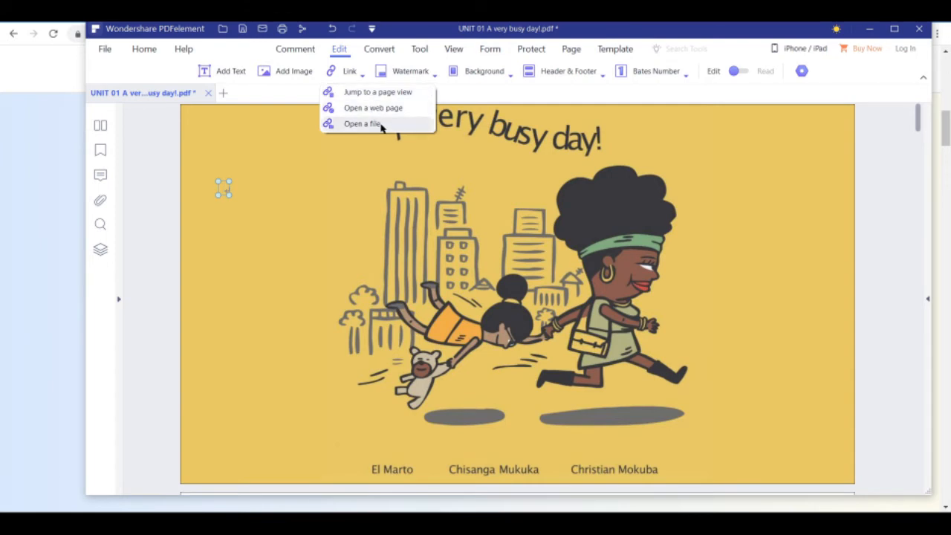
# Create a text watermark template reading "Copyright", lower its opacity, and apply it to the document
pyautogui.click(418, 72)
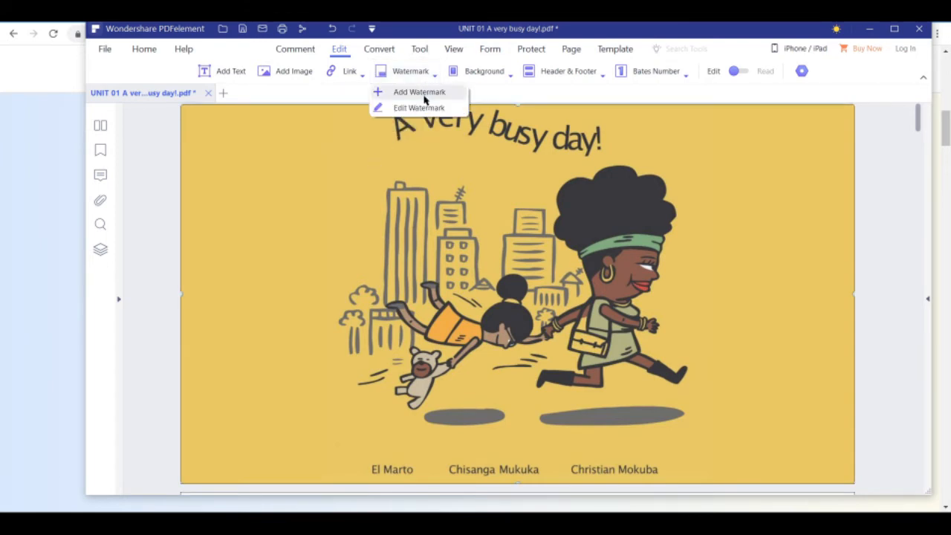
pyautogui.click(421, 92)
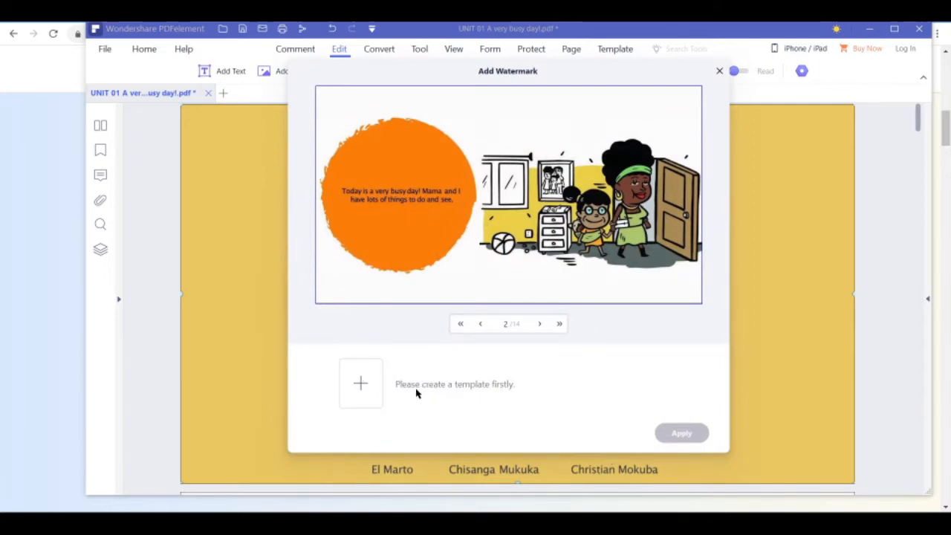
pyautogui.click(370, 392)
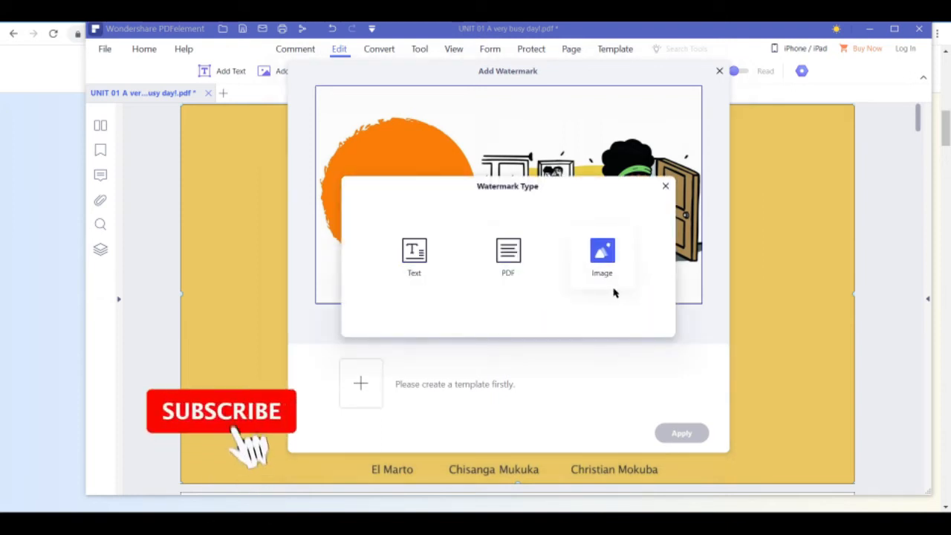
pyautogui.click(414, 255)
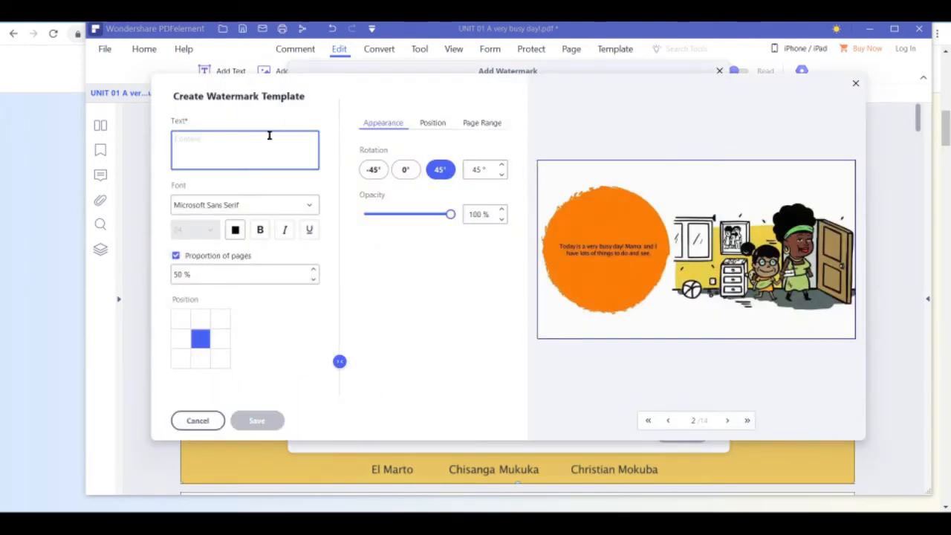
pyautogui.write('Copy')
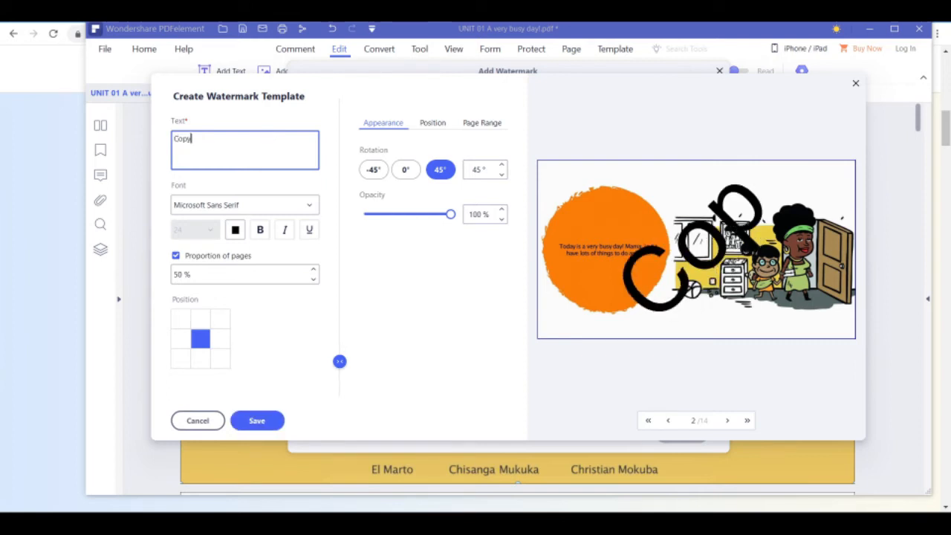
pyautogui.write('right')
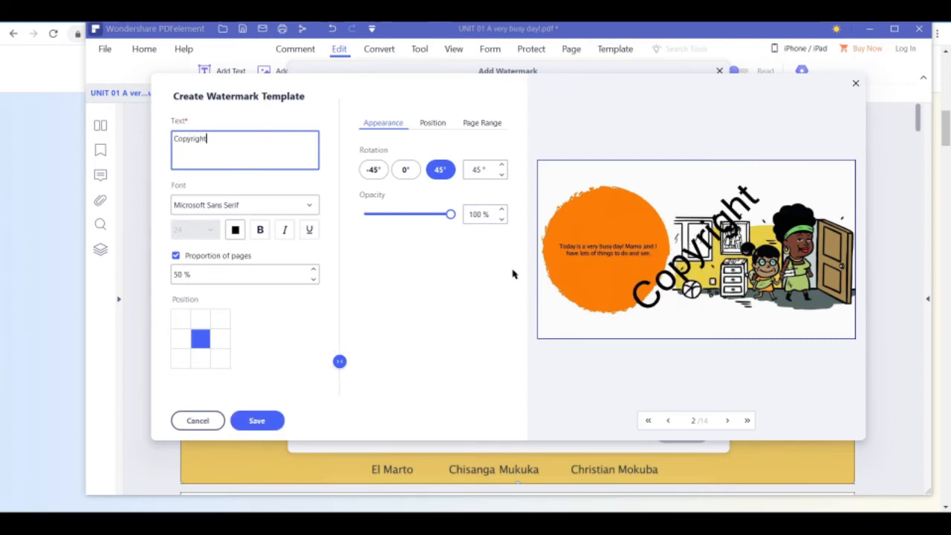
pyautogui.moveTo(450, 214); pyautogui.dragTo(397, 215)
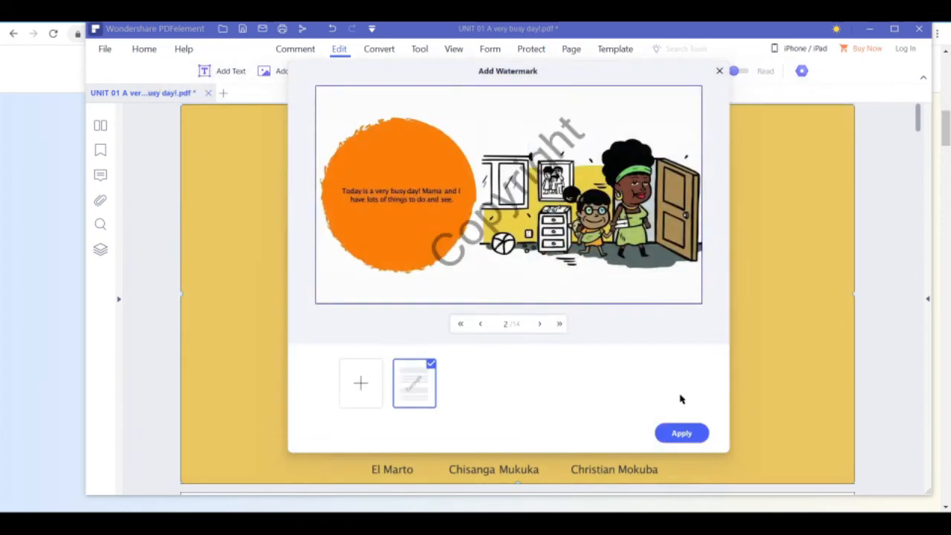
pyautogui.click(682, 433)
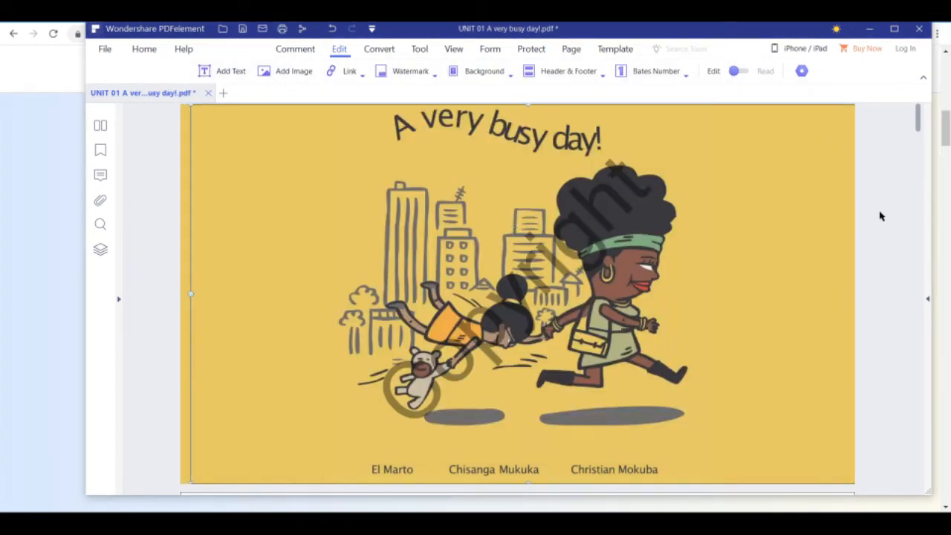
# Try to edit an existing background in the document
pyautogui.scroll(-10, 880, 216)
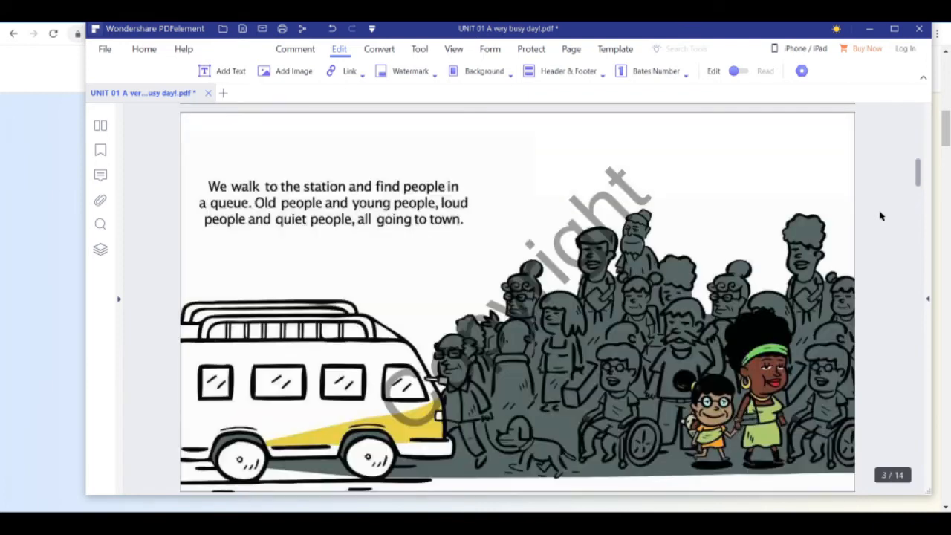
pyautogui.scroll(-6, 880, 216)
pyautogui.scroll(8, 880, 216)
pyautogui.scroll(-8, 880, 215)
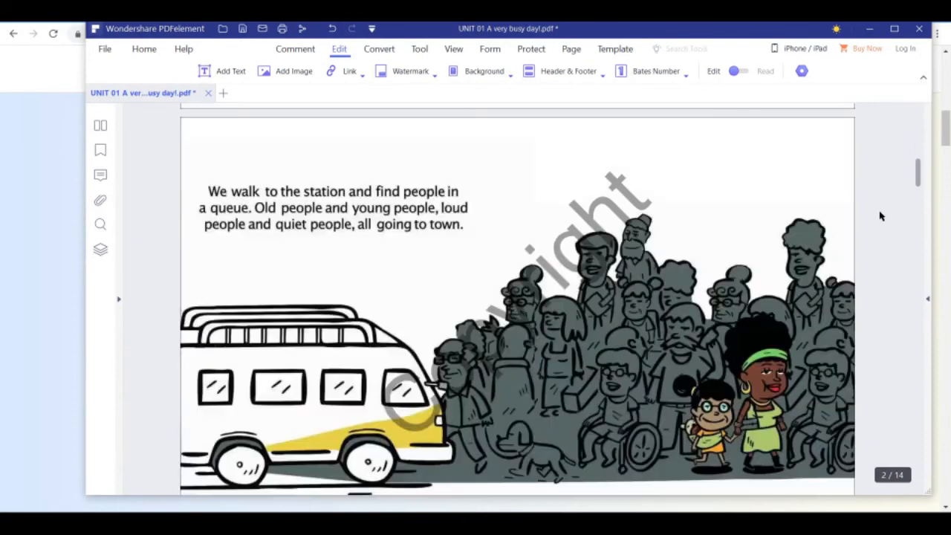
pyautogui.scroll(4, 778, 170)
pyautogui.click(483, 71)
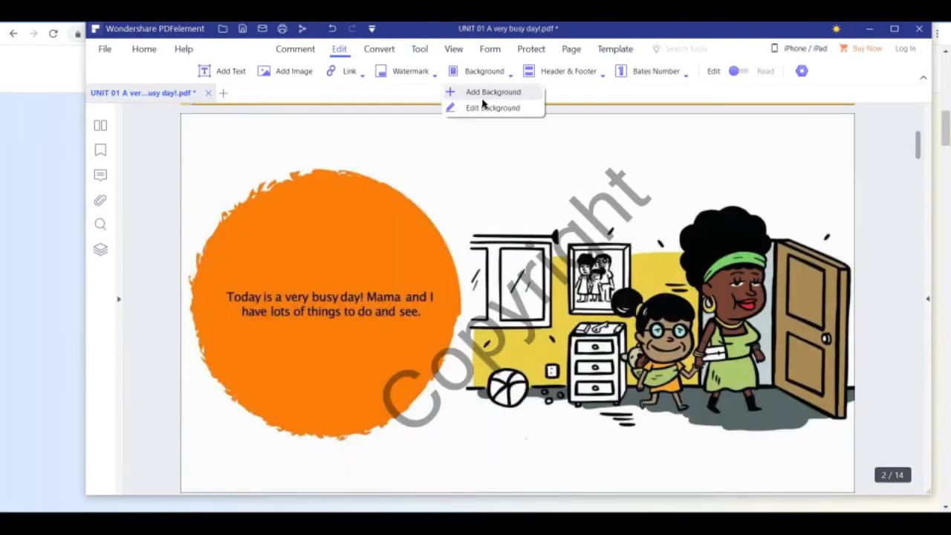
pyautogui.click(482, 107)
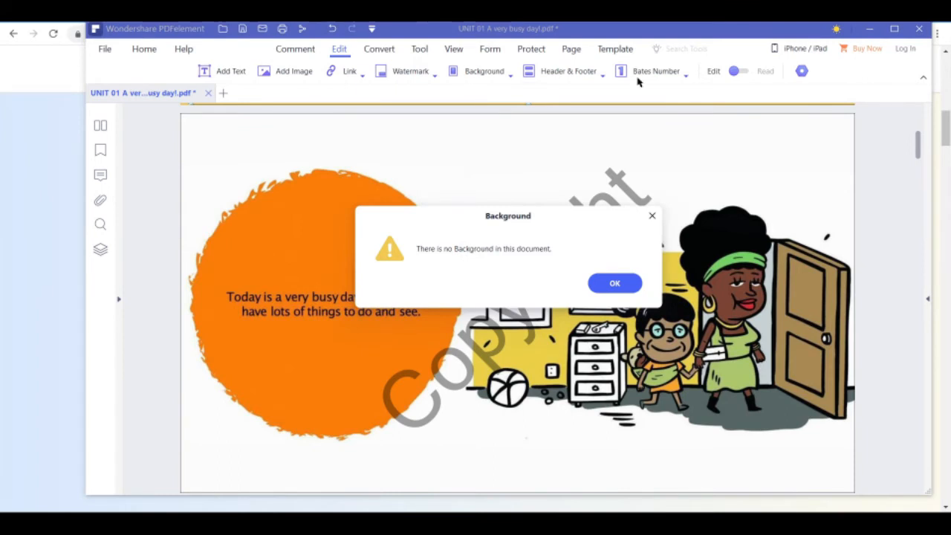
pyautogui.click(653, 216)
# Start a new colour background template for the document and set its colour to a medium blue theme shade
pyautogui.click(485, 72)
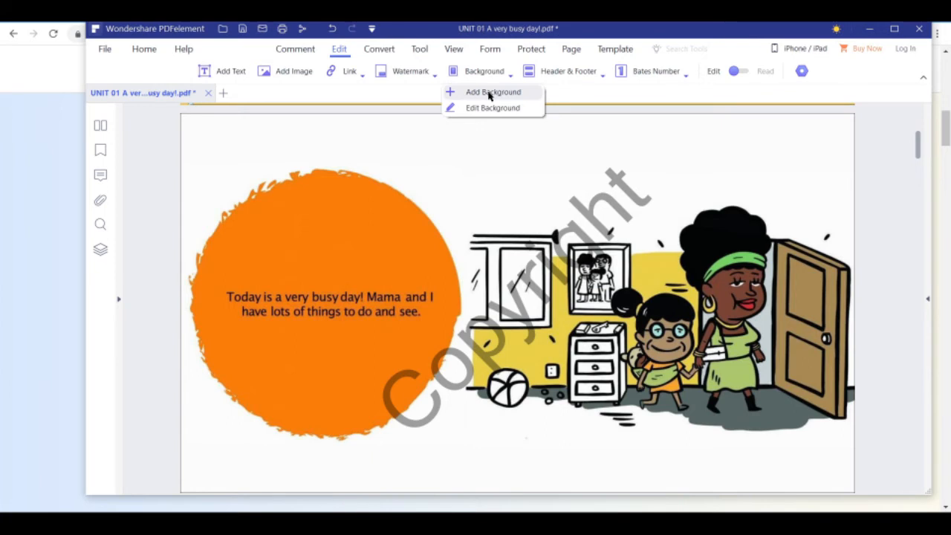
pyautogui.click(490, 92)
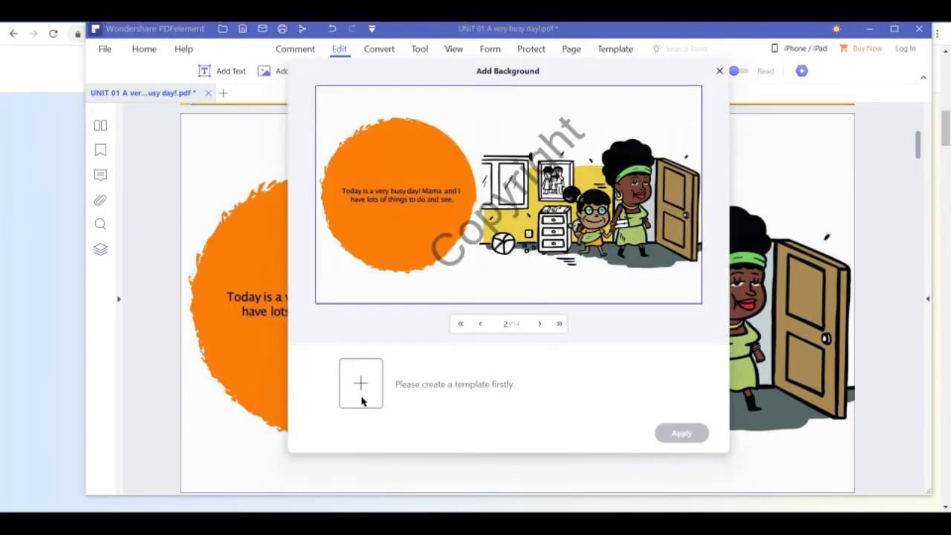
pyautogui.click(362, 400)
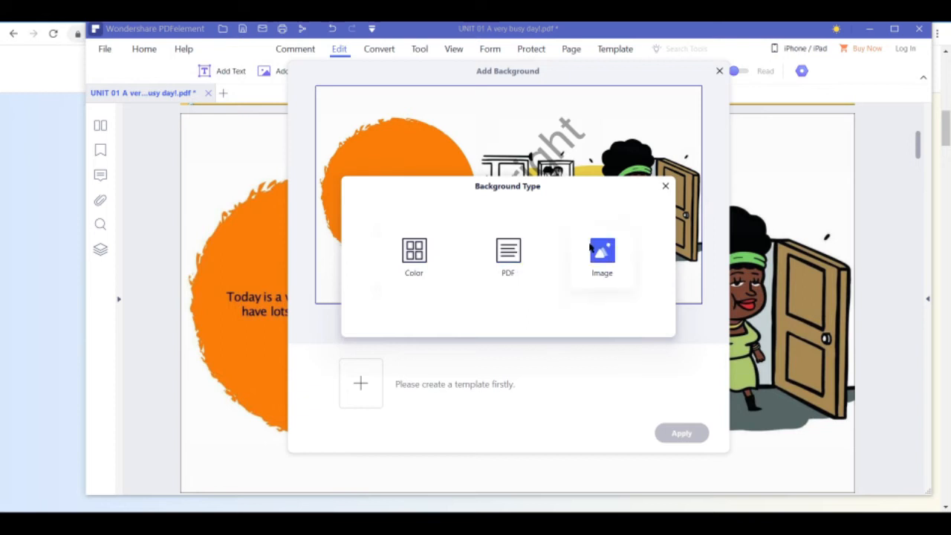
pyautogui.click(435, 247)
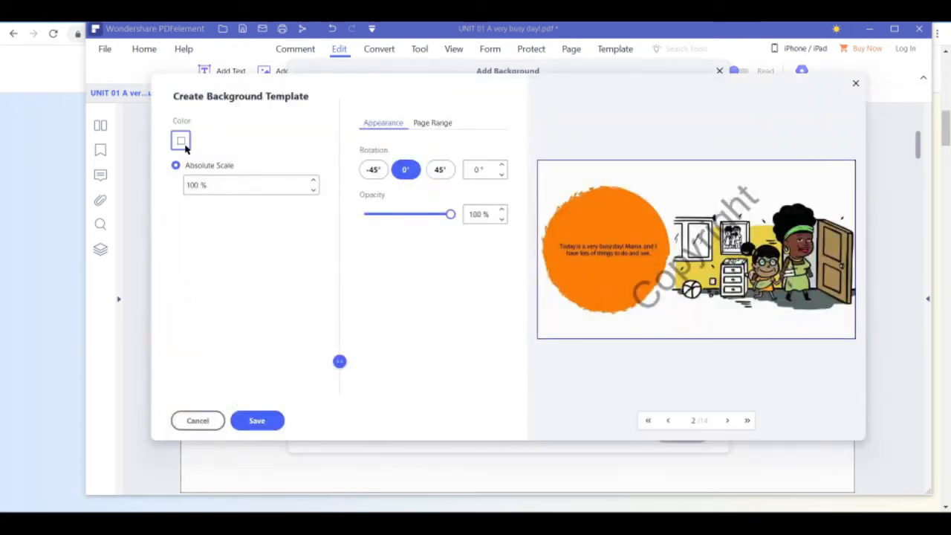
pyautogui.click(184, 145)
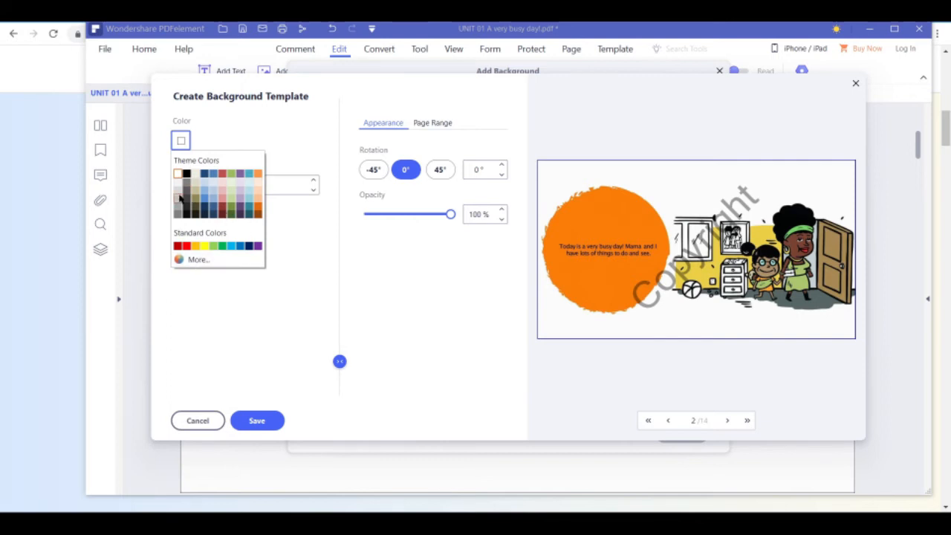
pyautogui.click(177, 185)
pyautogui.click(188, 146)
pyautogui.click(205, 193)
pyautogui.click(180, 140)
pyautogui.click(206, 199)
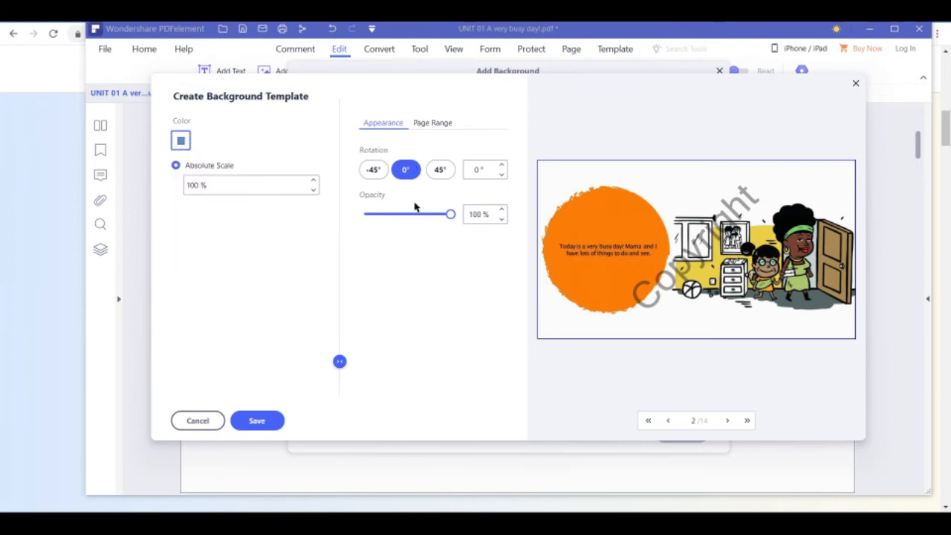
# Set the background template's opacity to 65 %, save it, and apply it to the document
pyautogui.moveTo(450, 214); pyautogui.dragTo(422, 216)
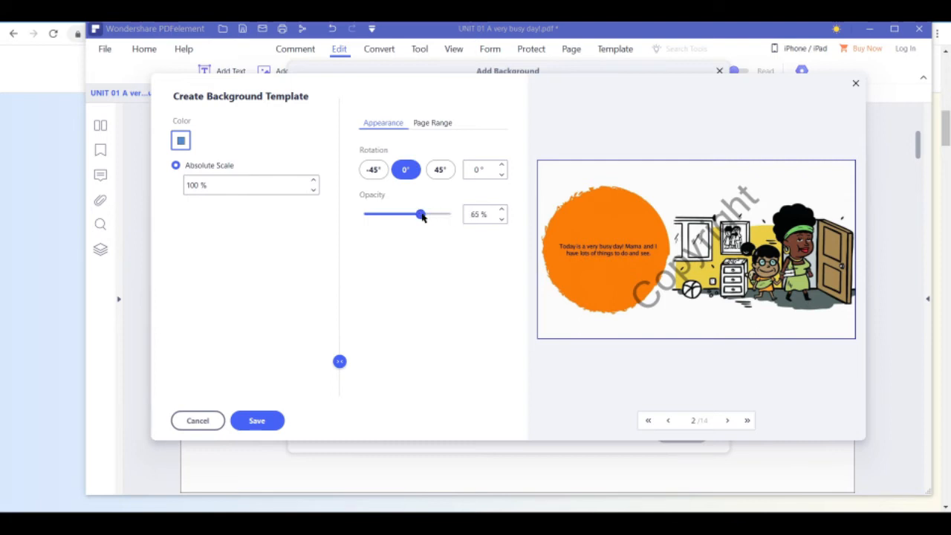
pyautogui.click(258, 421)
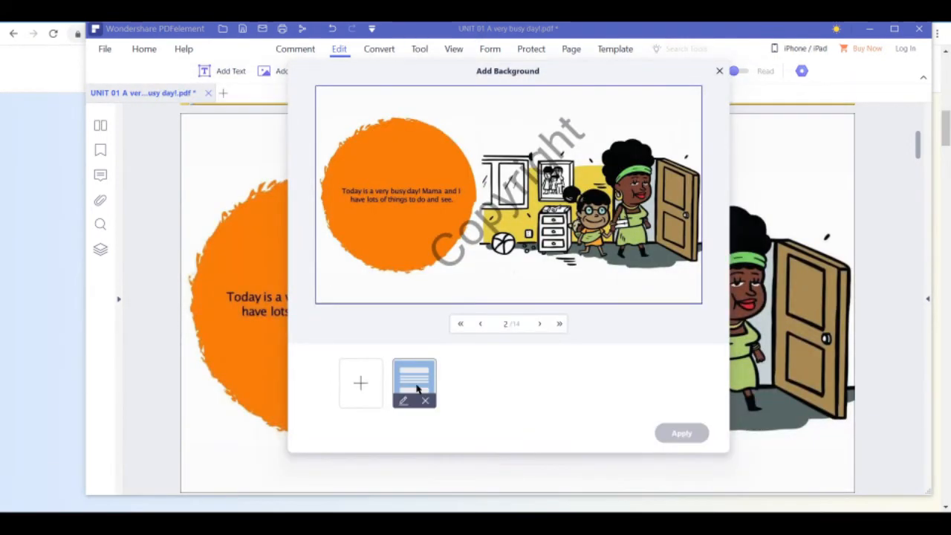
pyautogui.click(419, 381)
pyautogui.click(678, 434)
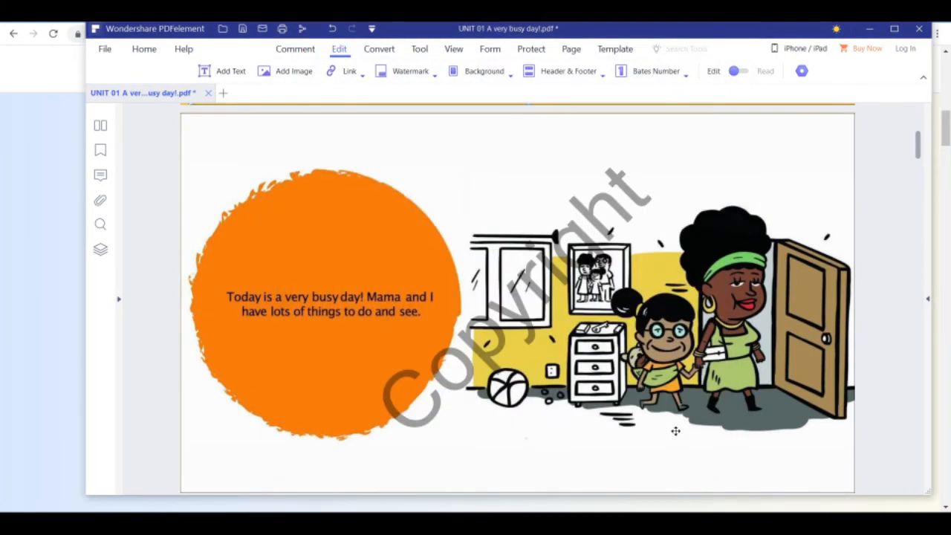
# Look over the cover and second page to examine how the applied background appears
pyautogui.scroll(-2, 656, 277)
pyautogui.scroll(5, 656, 277)
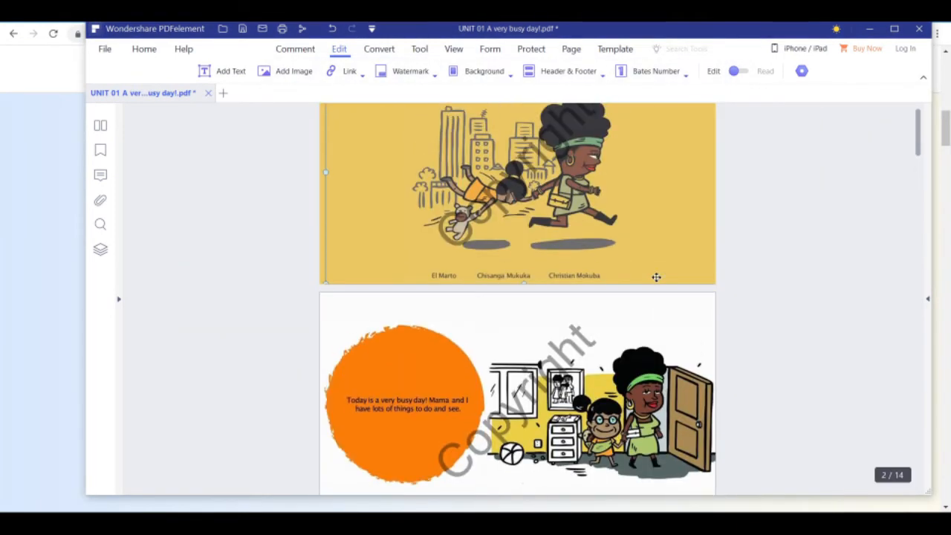
pyautogui.scroll(-2, 657, 278)
pyautogui.scroll(3, 656, 277)
pyautogui.scroll(-2, 657, 277)
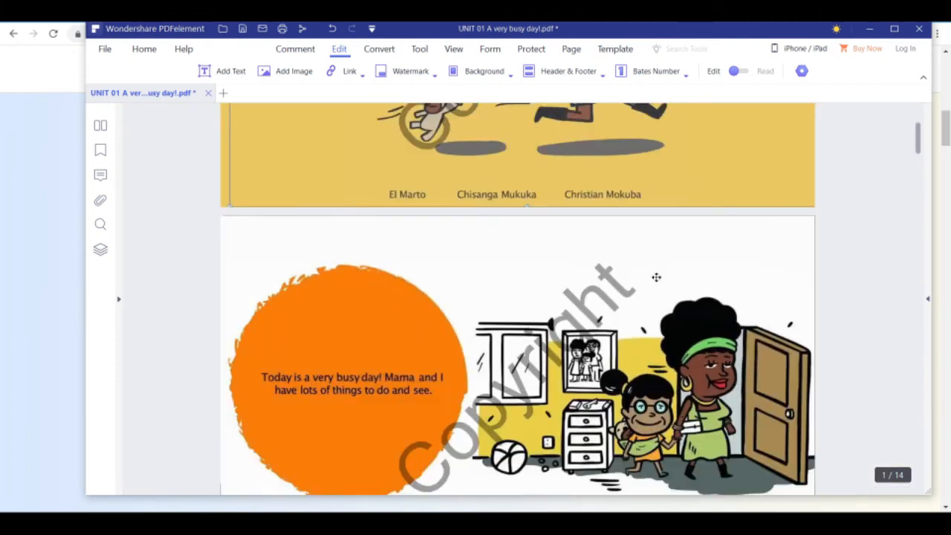
pyautogui.scroll(-1, 657, 277)
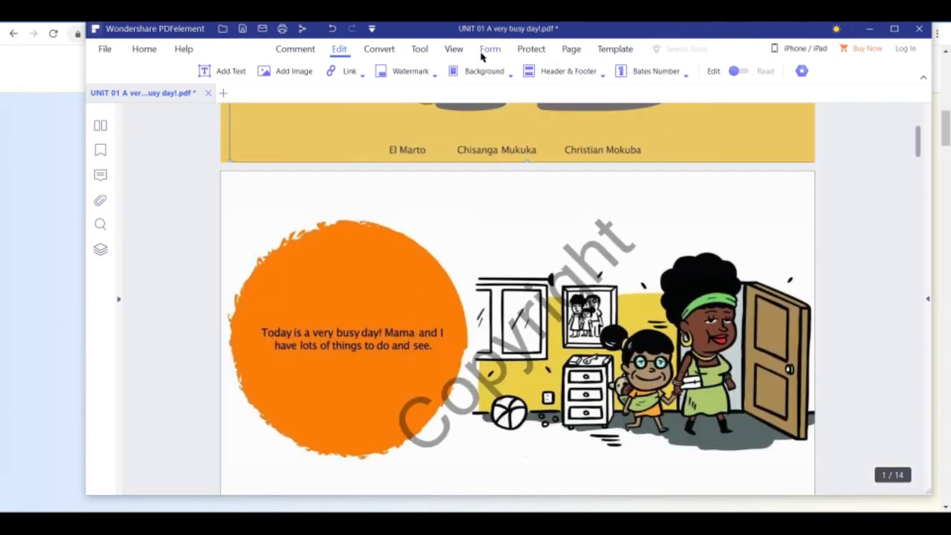
pyautogui.click(552, 78)
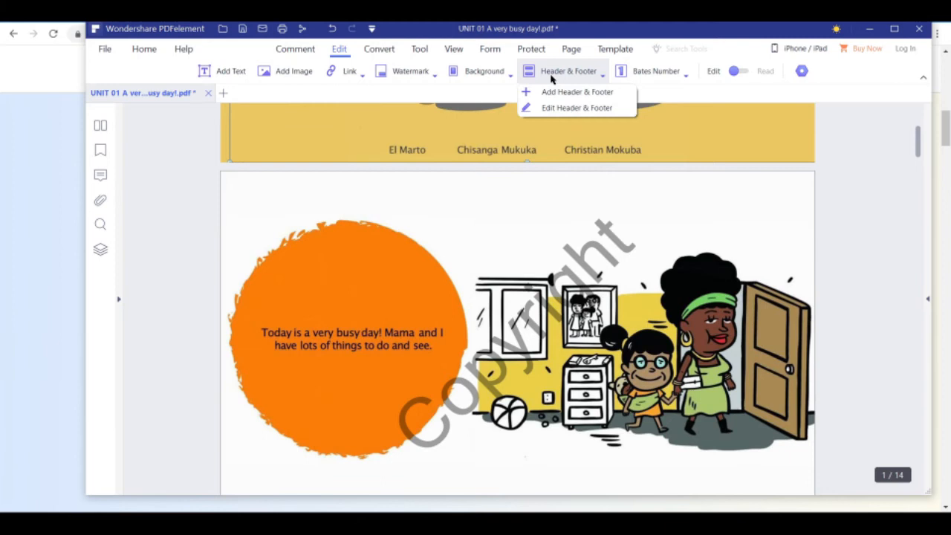
# Set the saved blue background template's rotation to 45°, save it, and apply it to the document
pyautogui.click(500, 74)
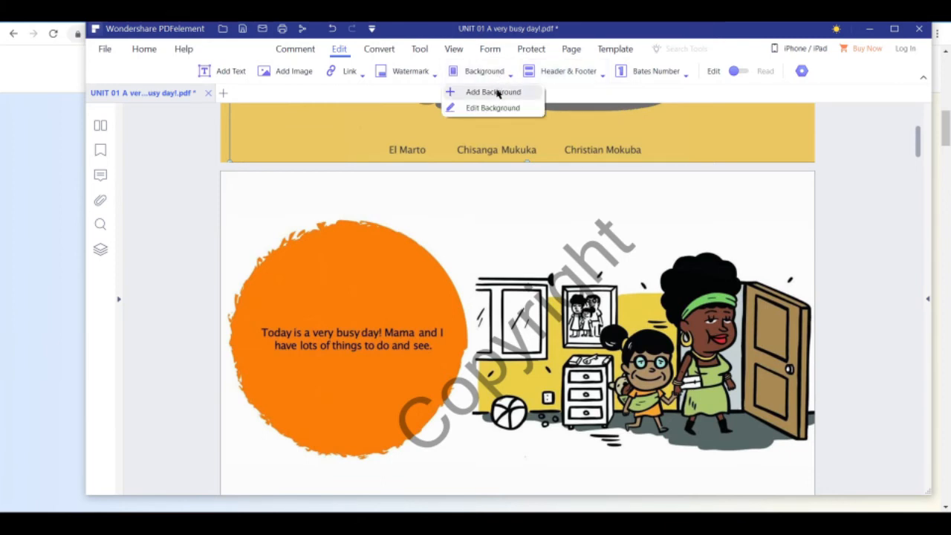
pyautogui.click(494, 92)
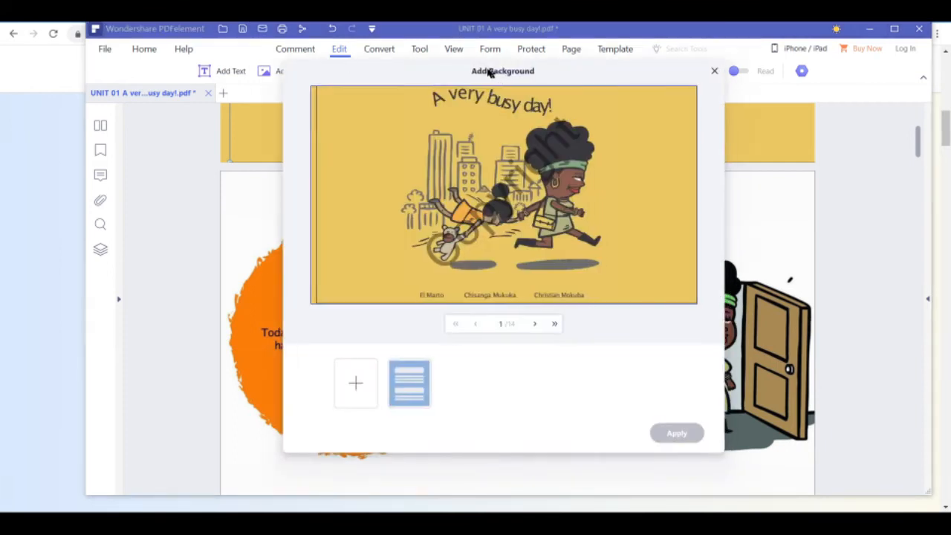
pyautogui.moveTo(413, 399)
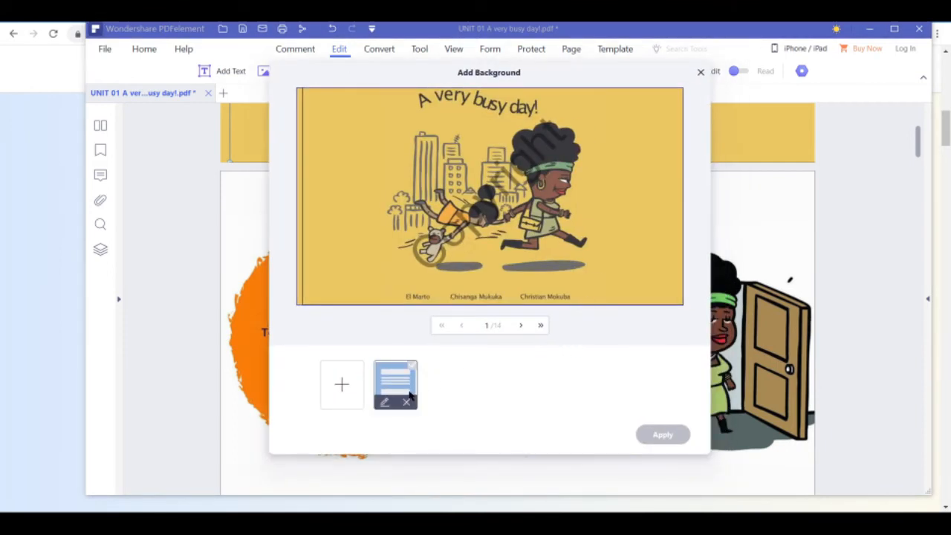
pyautogui.click(384, 402)
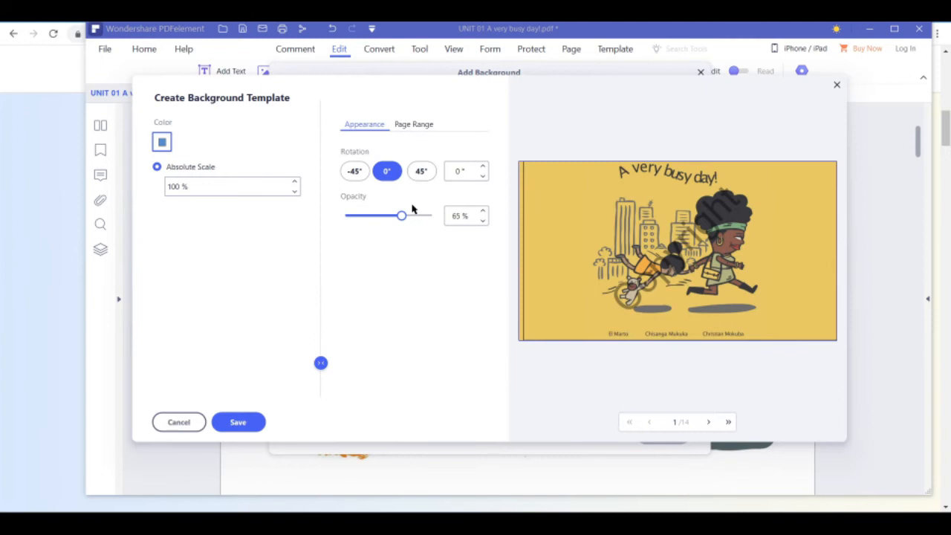
pyautogui.click(421, 171)
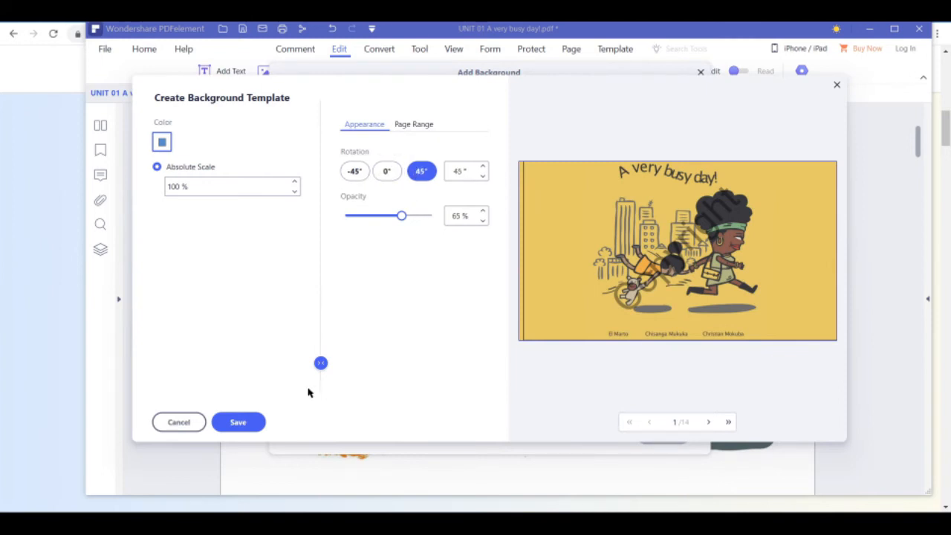
pyautogui.click(224, 423)
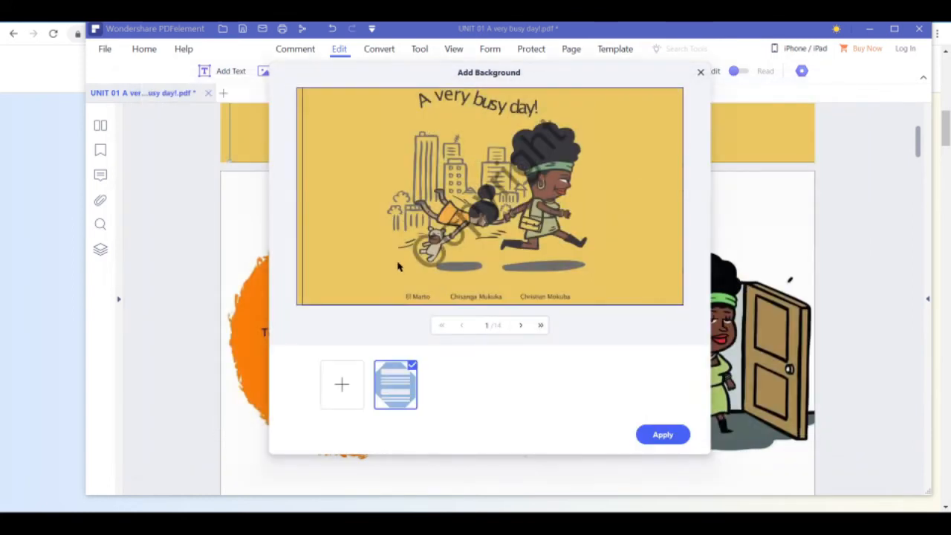
pyautogui.moveTo(399, 377)
pyautogui.click(657, 437)
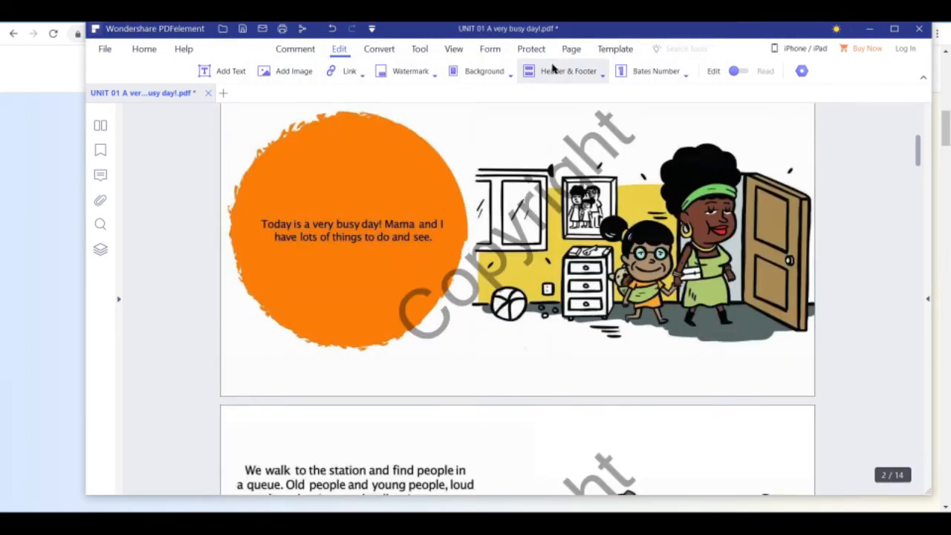
# Look at the header and footer and Bates number options, and switch the document to Read mode
pyautogui.click(553, 69)
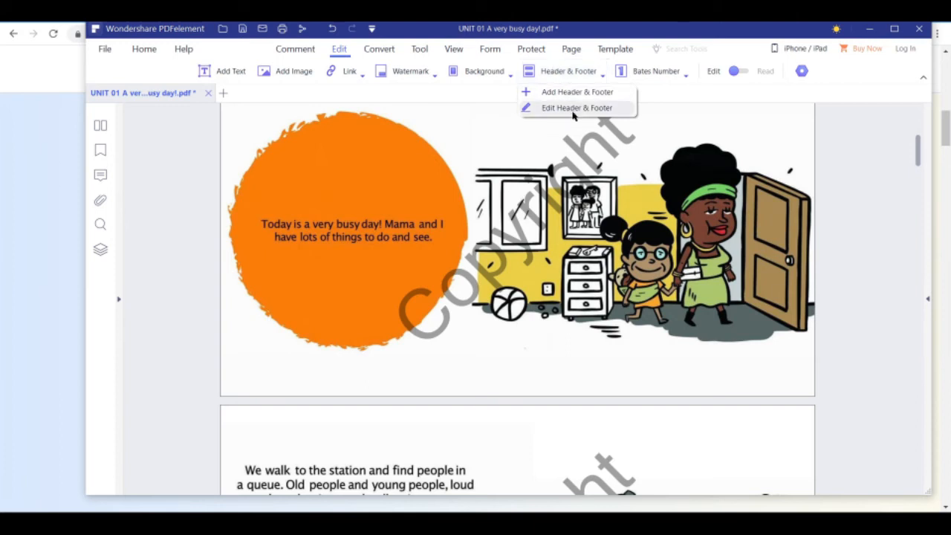
pyautogui.click(649, 76)
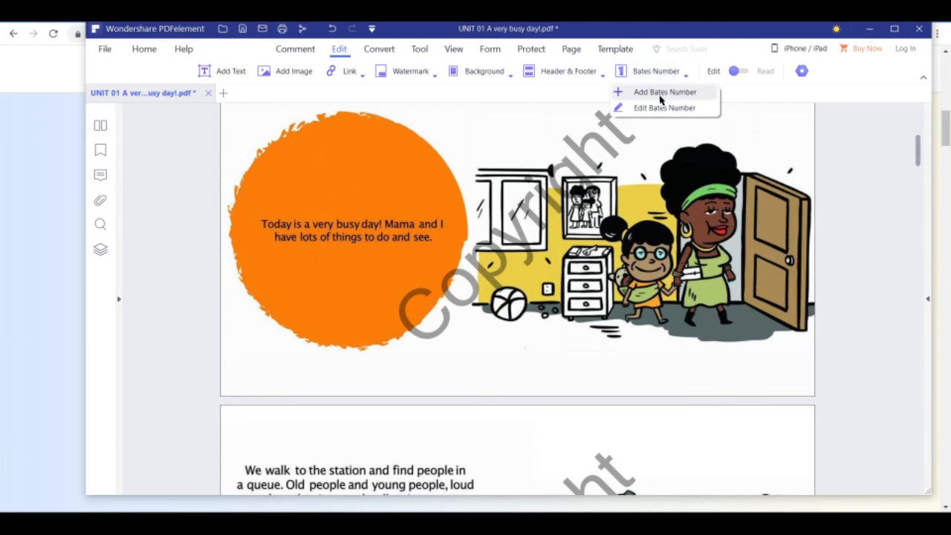
pyautogui.click(736, 71)
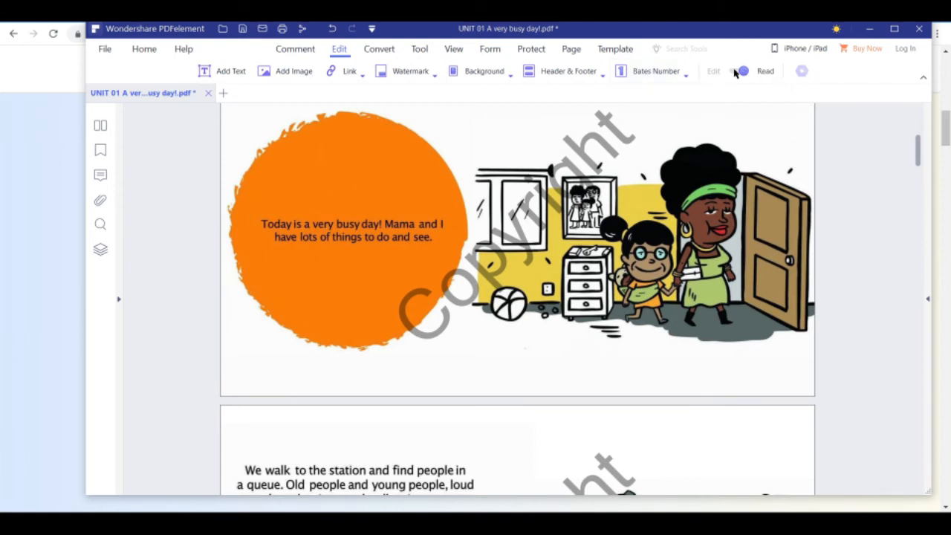
# Switch the document back to Edit mode and activate the Highlight comment tool
pyautogui.click(743, 71)
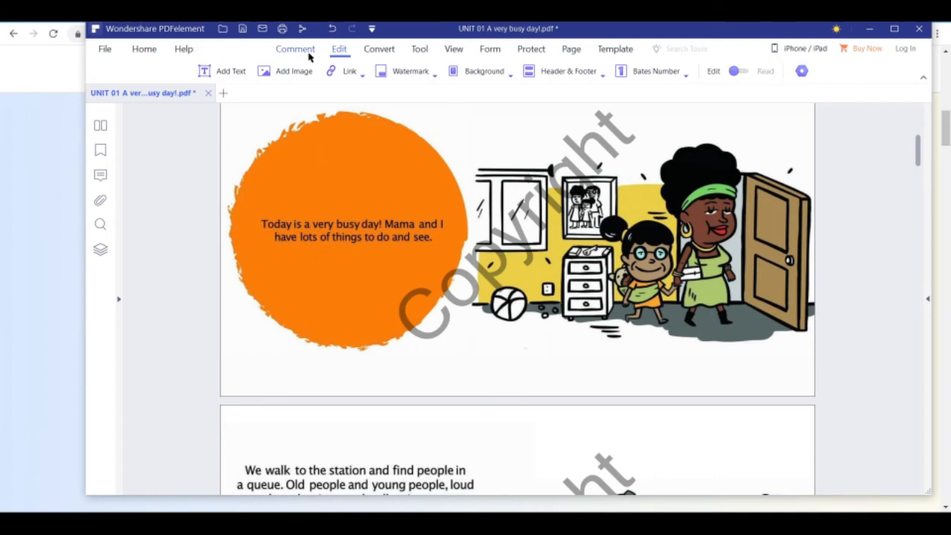
pyautogui.click(295, 48)
pyautogui.click(182, 71)
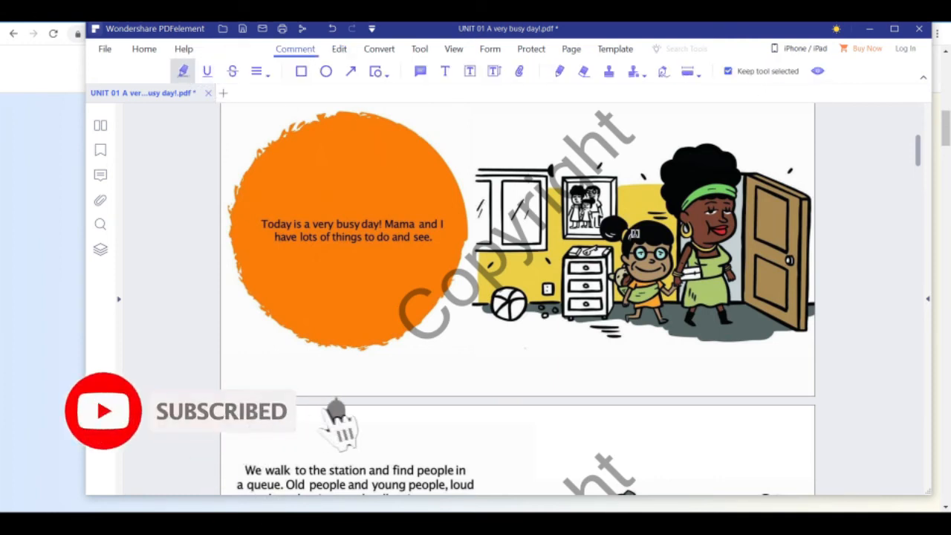
# Look over the cover and the following pages with the Highlight tool, switching it off and on again
pyautogui.scroll(3, 635, 234)
pyautogui.scroll(-6, 636, 233)
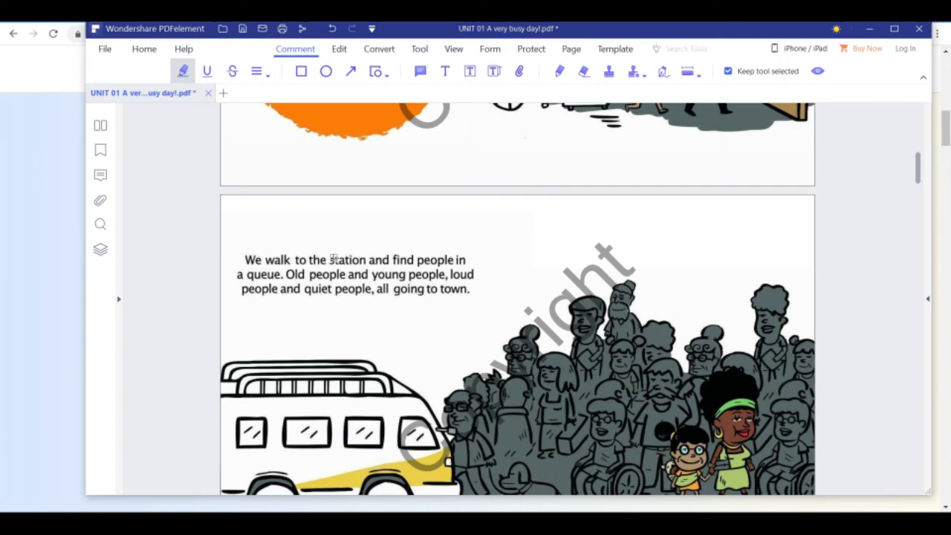
pyautogui.click(185, 67)
pyautogui.scroll(4, 368, 211)
pyautogui.scroll(3, 687, 225)
pyautogui.scroll(2, 843, 248)
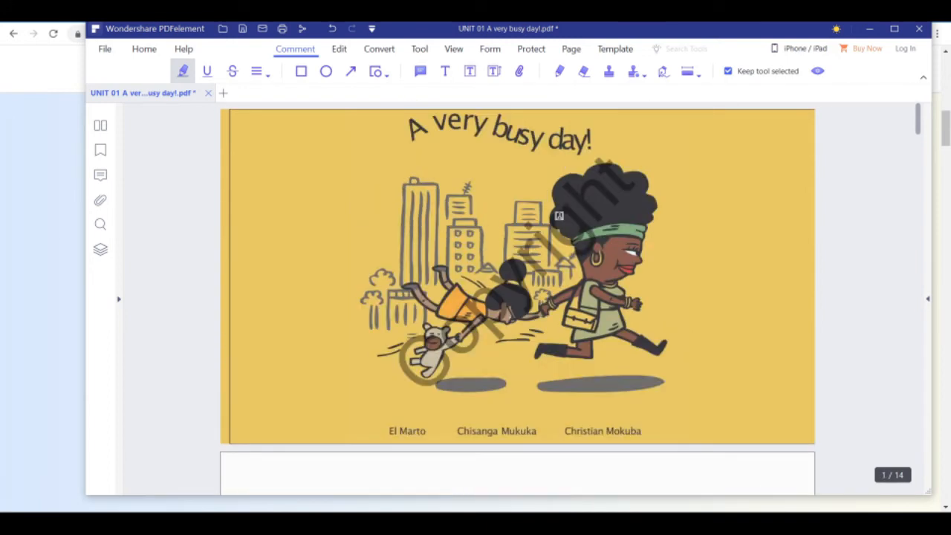
pyautogui.click(185, 71)
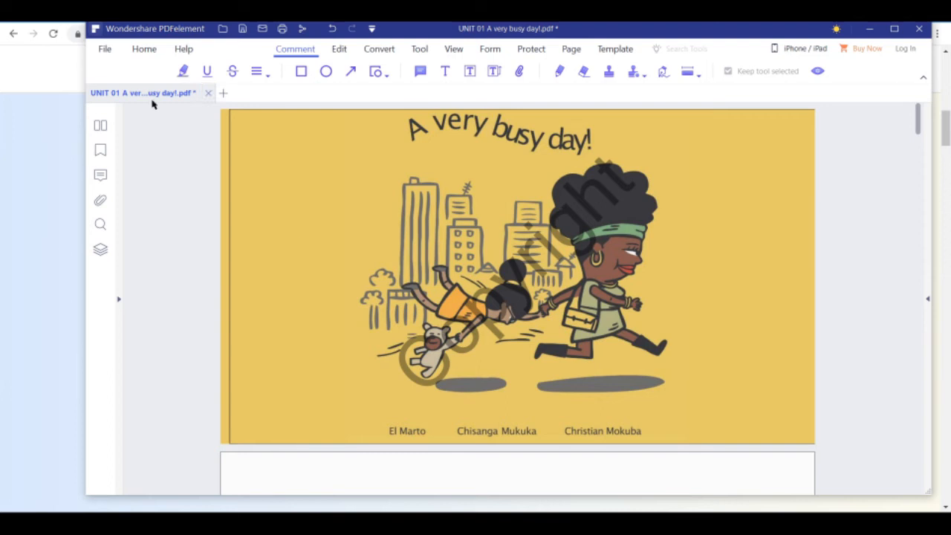
pyautogui.click(182, 70)
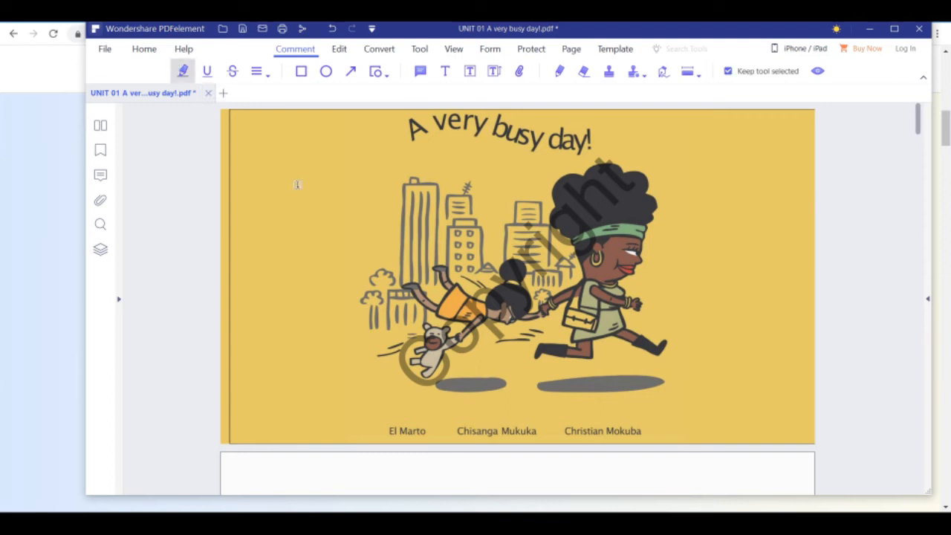
pyautogui.scroll(-3, 297, 184)
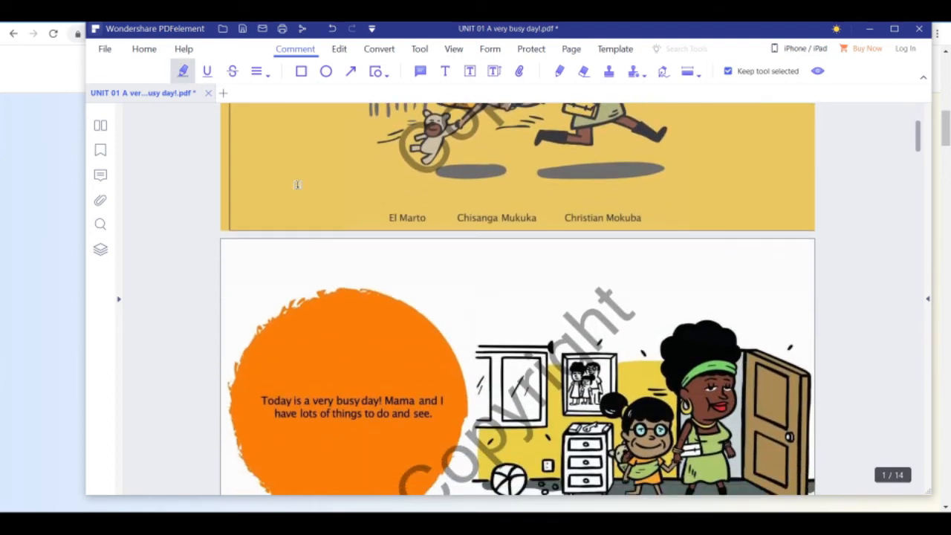
pyautogui.scroll(3, 297, 185)
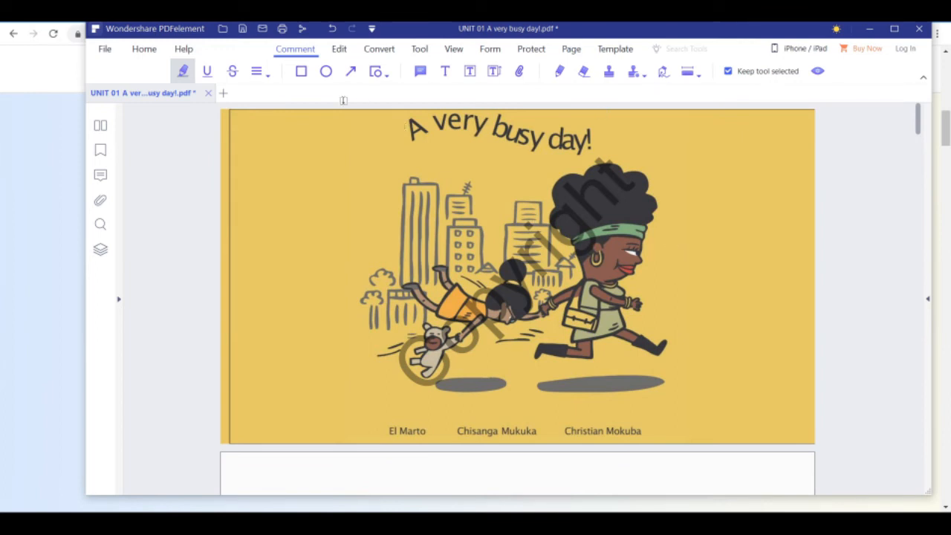
# Look at the document tools and view options, and try the 100% page zoom
pyautogui.click(421, 51)
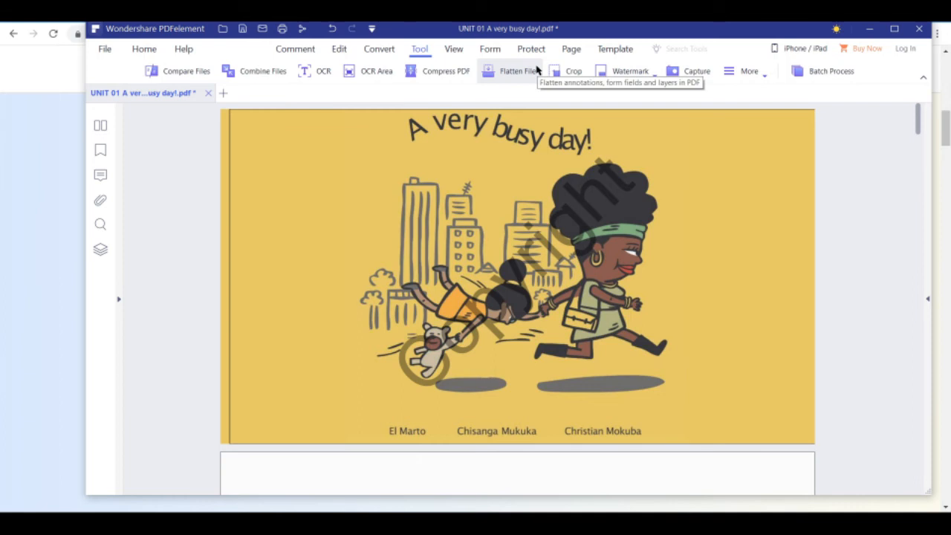
pyautogui.click(463, 52)
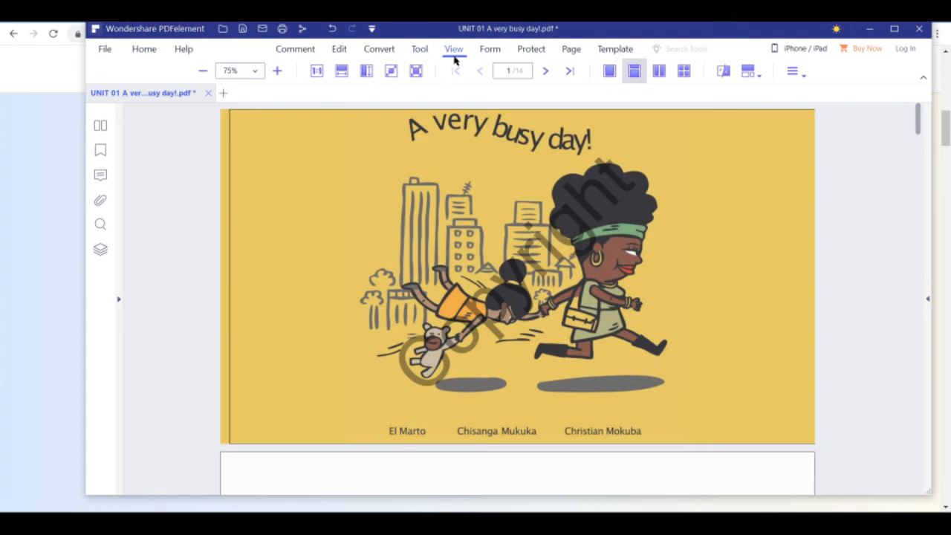
pyautogui.click(261, 72)
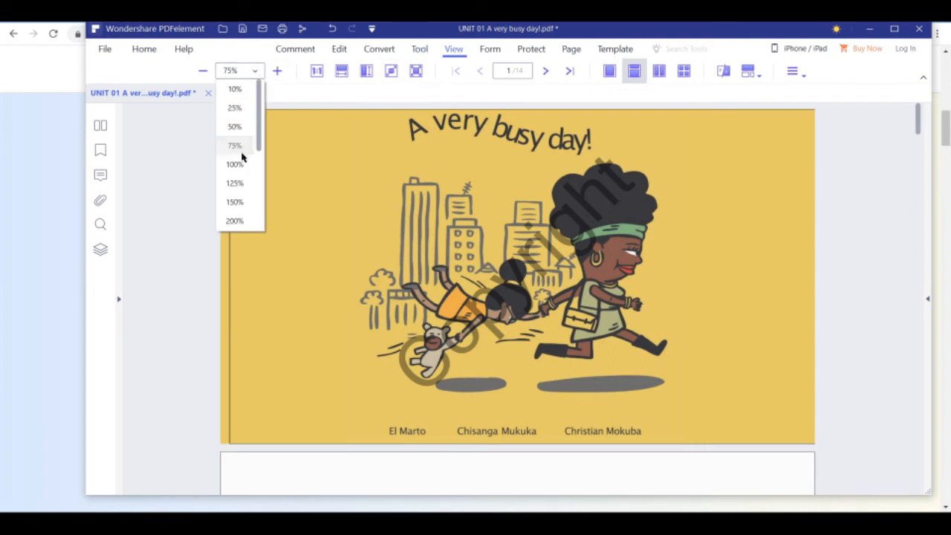
pyautogui.click(240, 163)
pyautogui.scroll(-3, 491, 204)
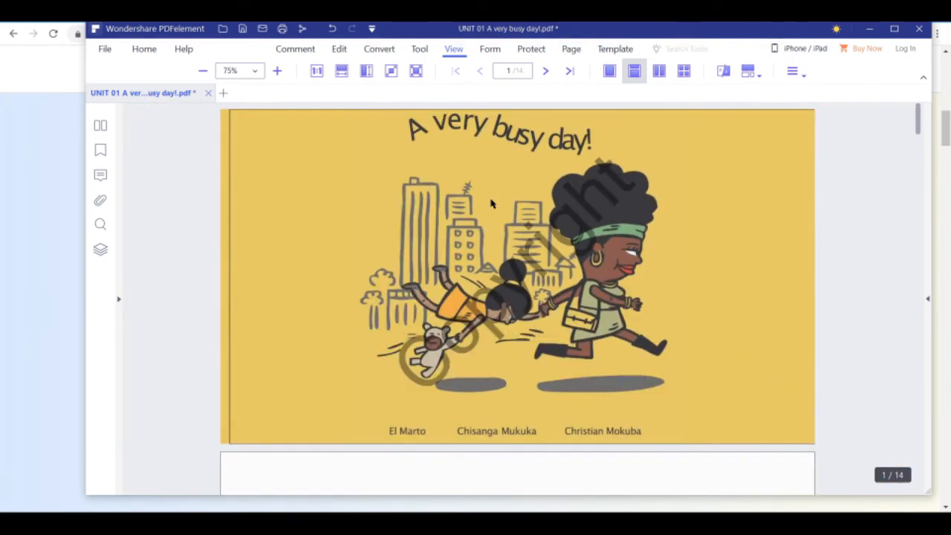
pyautogui.scroll(-3, 491, 204)
pyautogui.scroll(3, 490, 204)
# Place three form text fields on the cover, two beside the running woman and one over the buildings
pyautogui.click(490, 49)
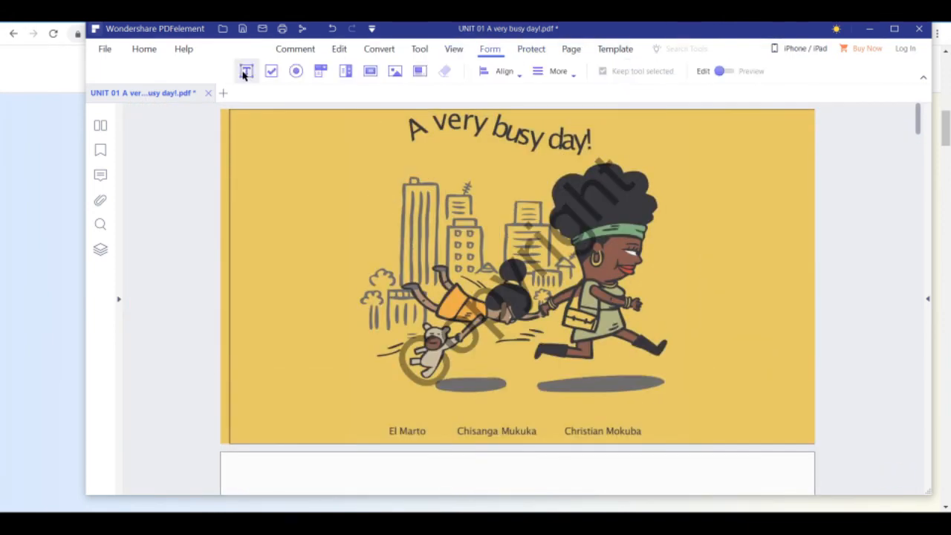
pyautogui.click(246, 72)
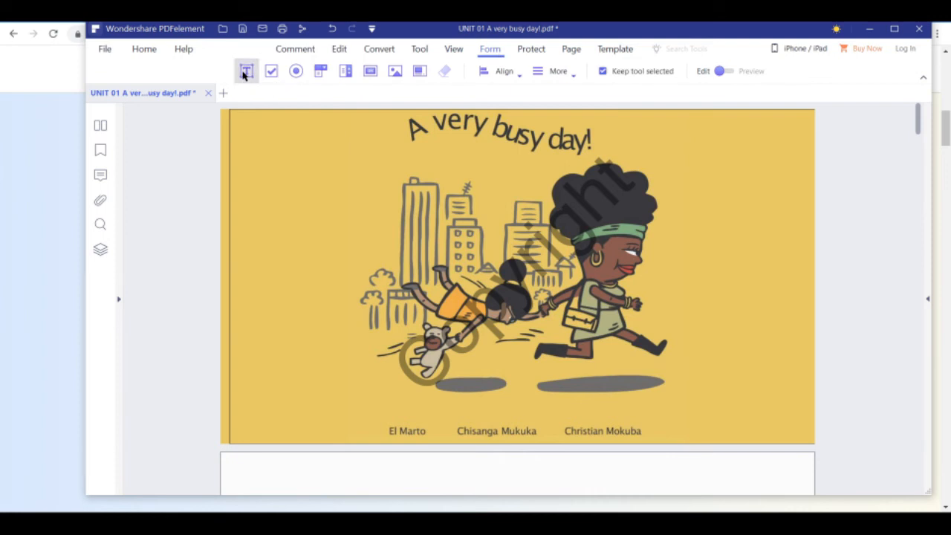
pyautogui.click(679, 291)
pyautogui.click(717, 183)
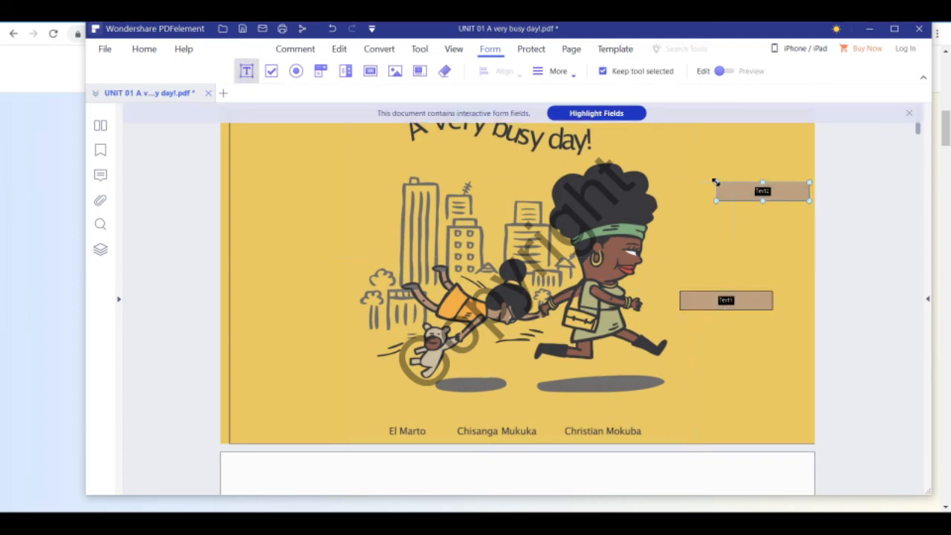
pyautogui.click(336, 205)
# Look at the protection commands and look over the thumbnails of all the document's pages
pyautogui.click(531, 49)
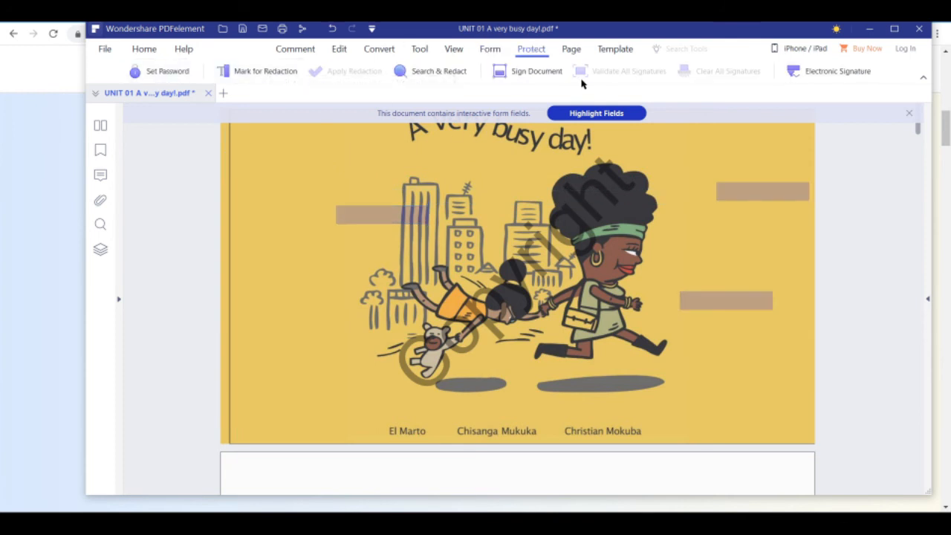
pyautogui.click(572, 51)
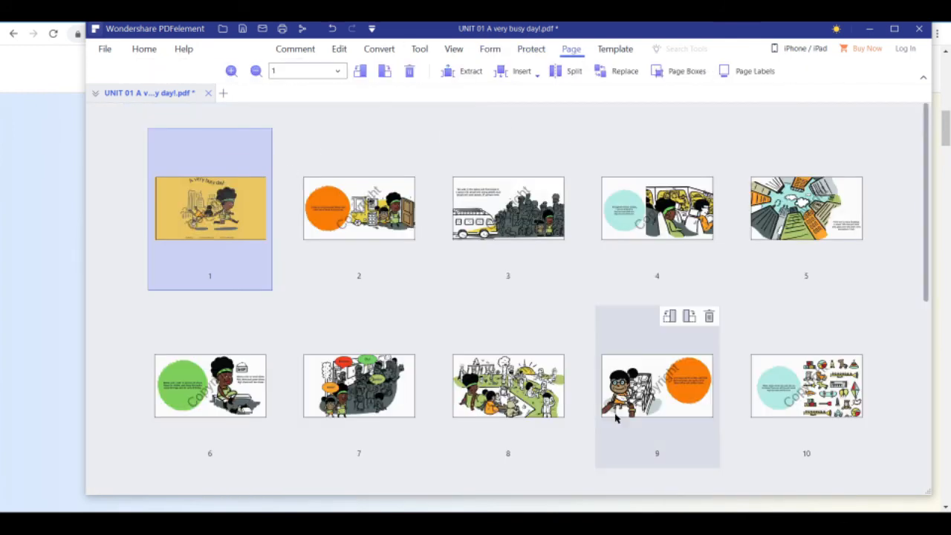
pyautogui.scroll(-2, 615, 418)
pyautogui.scroll(2, 615, 416)
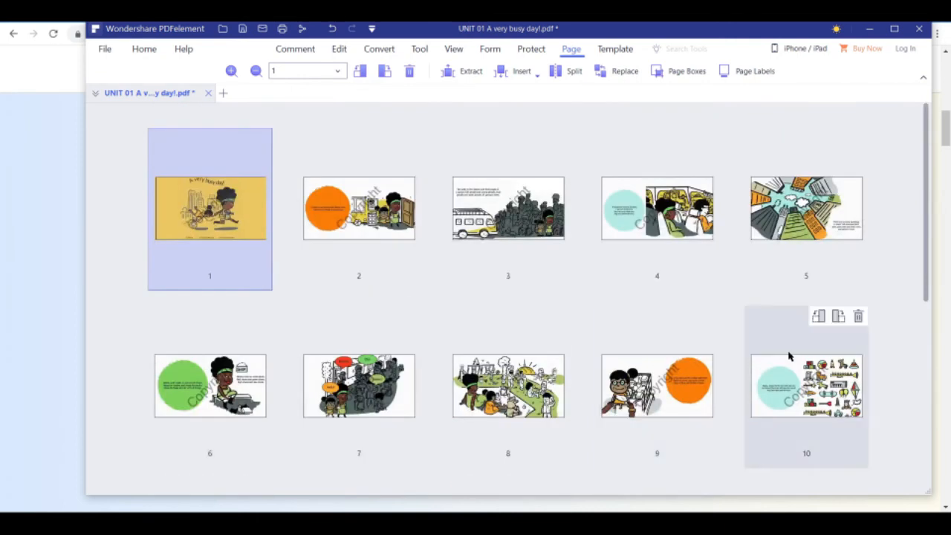
pyautogui.scroll(-2, 790, 356)
pyautogui.scroll(2, 790, 357)
# Try reordering the pages by moving page 2 ahead of the cover, and move the cover back to first place
pyautogui.moveTo(359, 209); pyautogui.dragTo(167, 212)
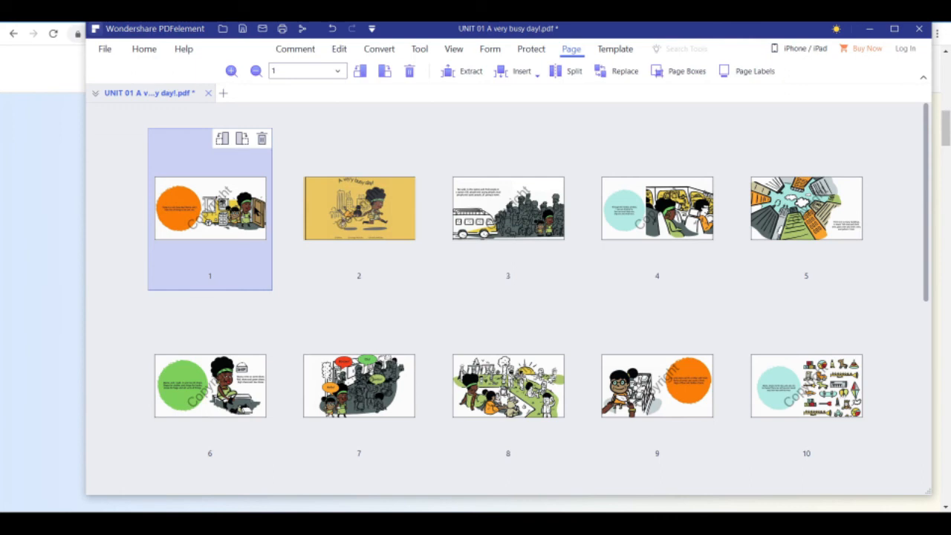
pyautogui.moveTo(366, 187); pyautogui.dragTo(190, 188)
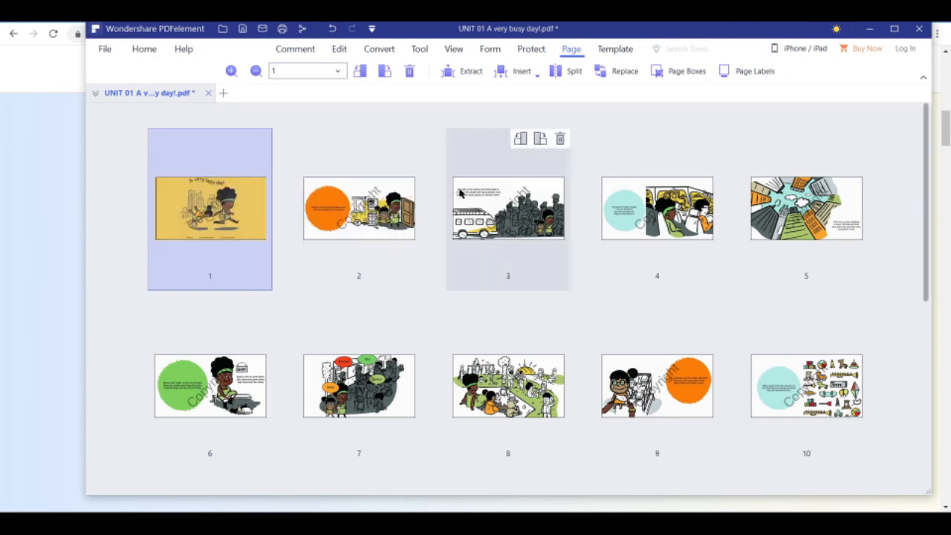
pyautogui.moveTo(649, 228); pyautogui.dragTo(637, 153)
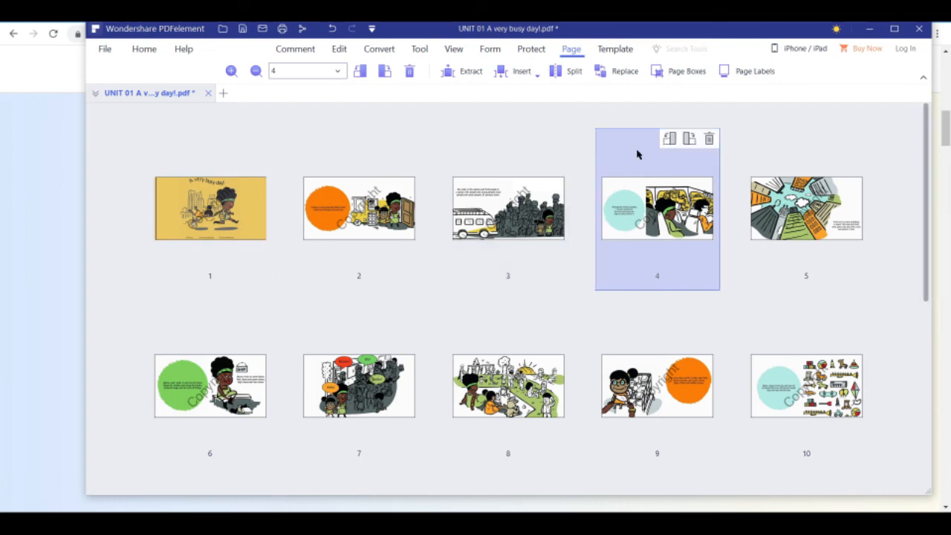
# Look over the resume, planner, business and poster templates in the Template Mall and close it
pyautogui.click(619, 52)
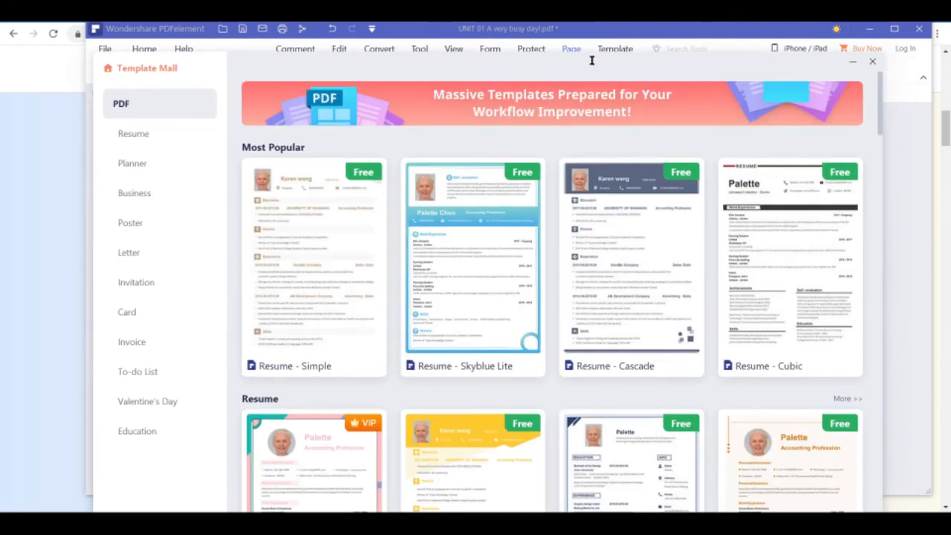
pyautogui.moveTo(220, 63); pyautogui.dragTo(234, 43)
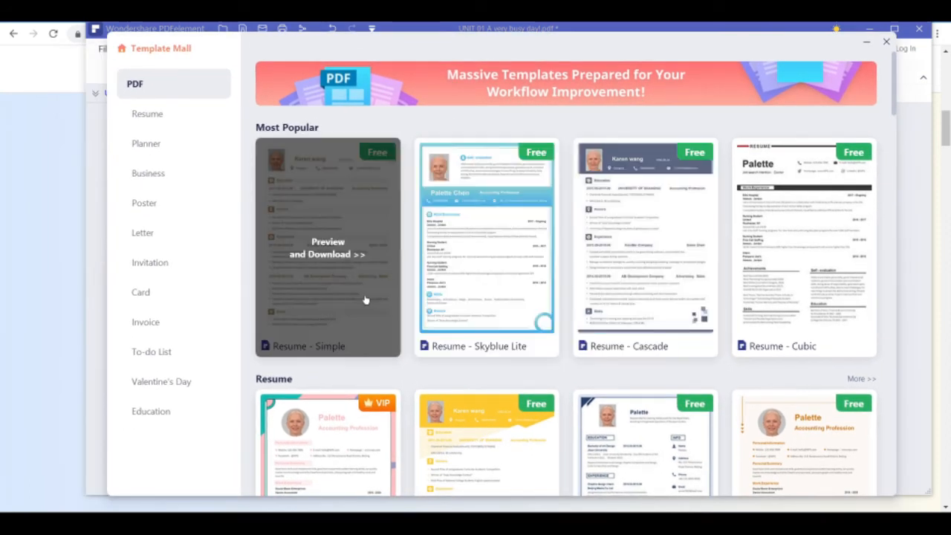
pyautogui.scroll(-5, 365, 300)
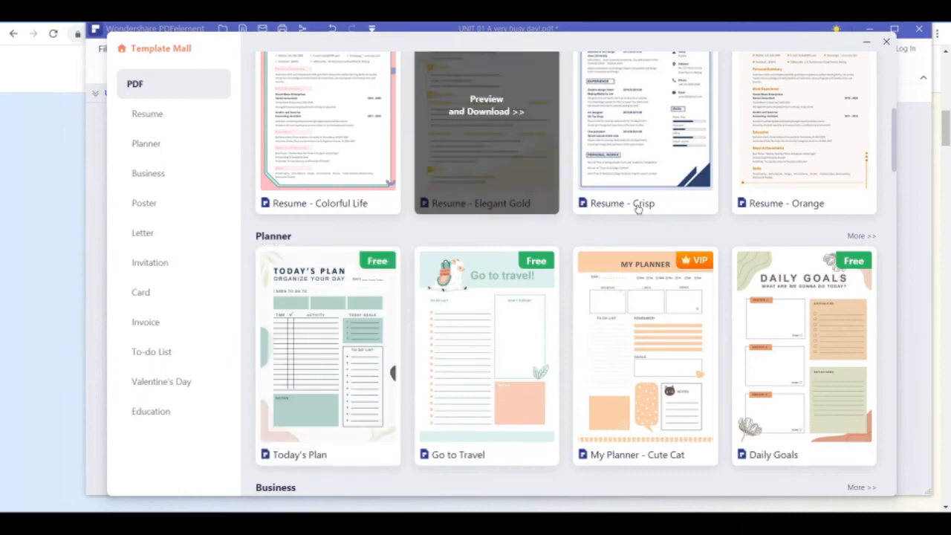
pyautogui.scroll(-3, 654, 293)
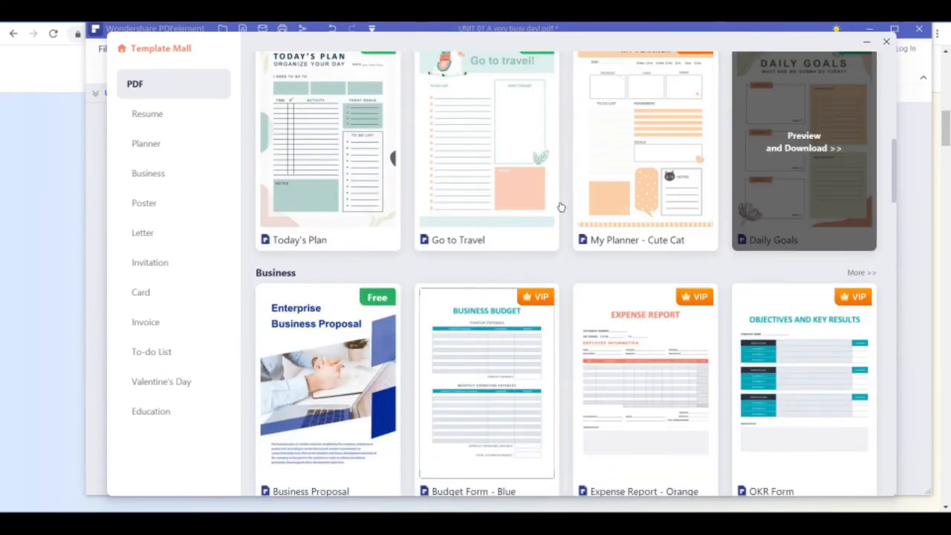
pyautogui.scroll(-3, 561, 207)
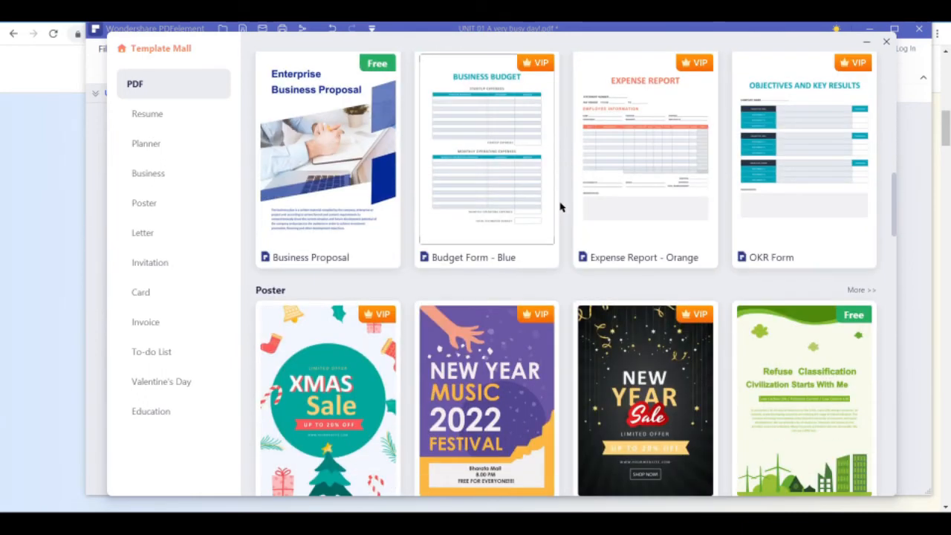
pyautogui.click(887, 43)
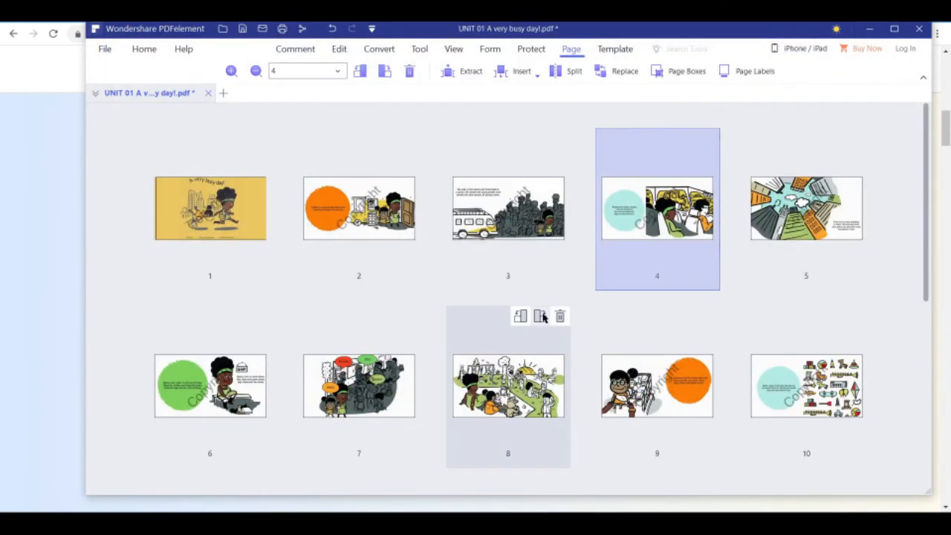
# Look at the dialog for opening another PDF, try to save the edited document, and dismiss the subscription offer
pyautogui.scroll(-3, 543, 318)
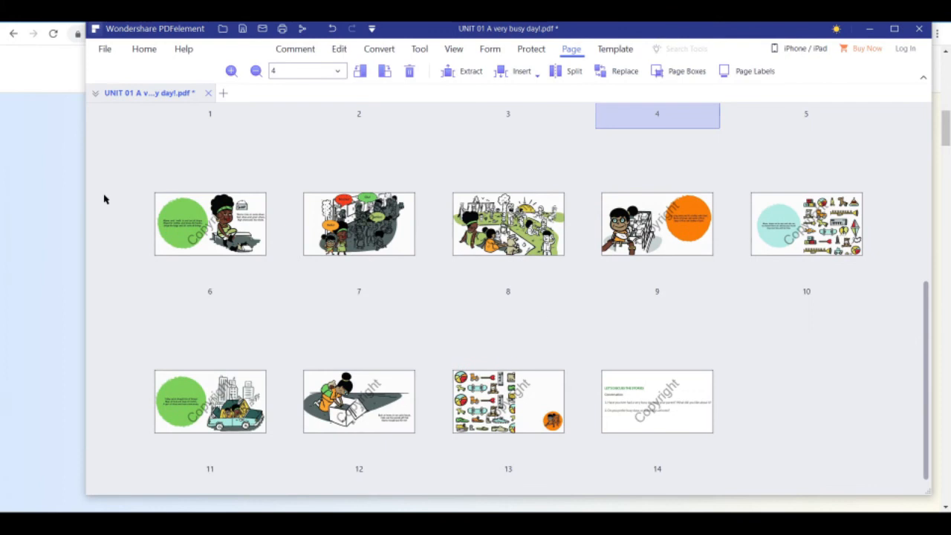
pyautogui.click(222, 29)
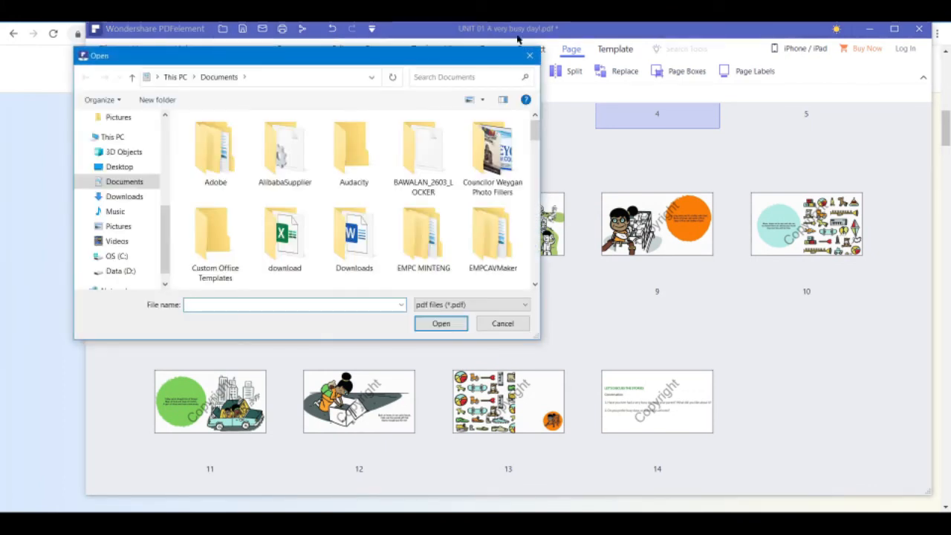
pyautogui.click(241, 29)
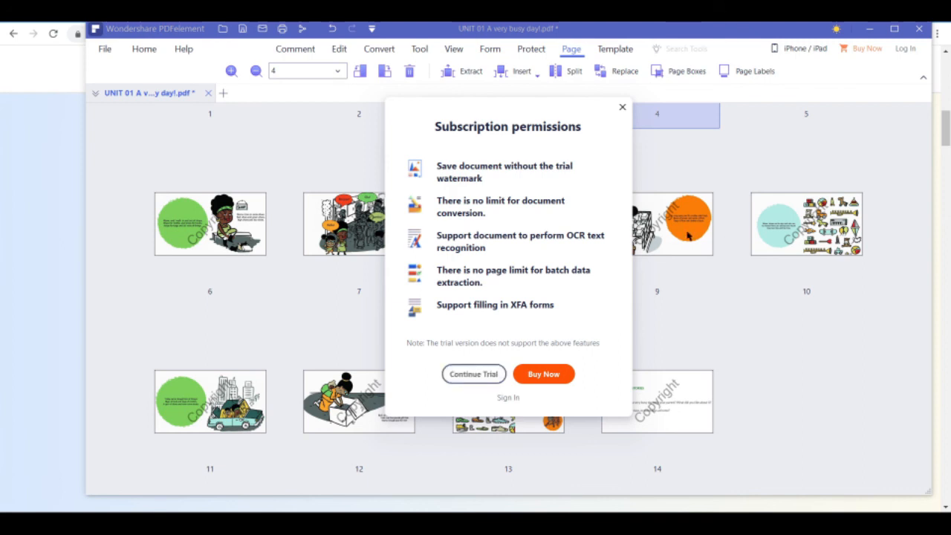
pyautogui.click(623, 107)
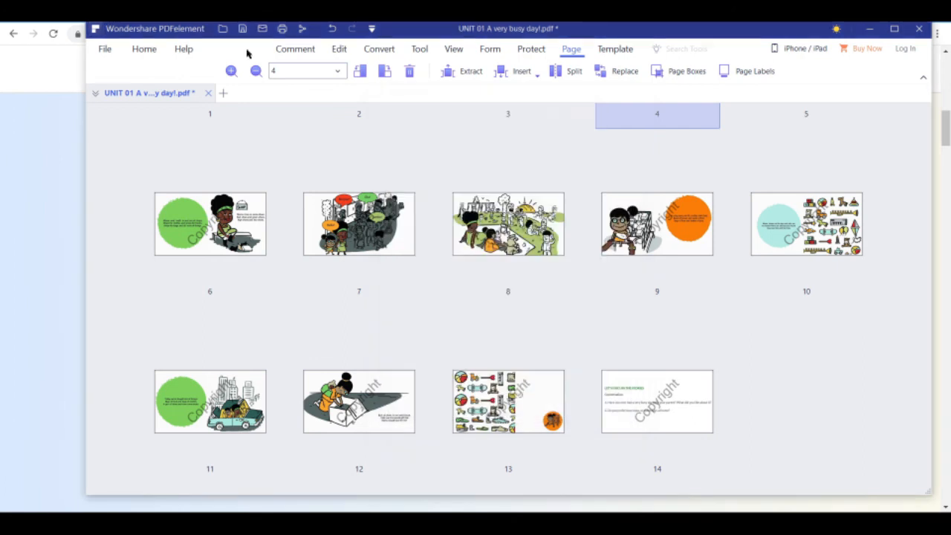
# Look at the home screen's PDF tasks and, in the browser, the PDFelement welcome page
pyautogui.click(148, 55)
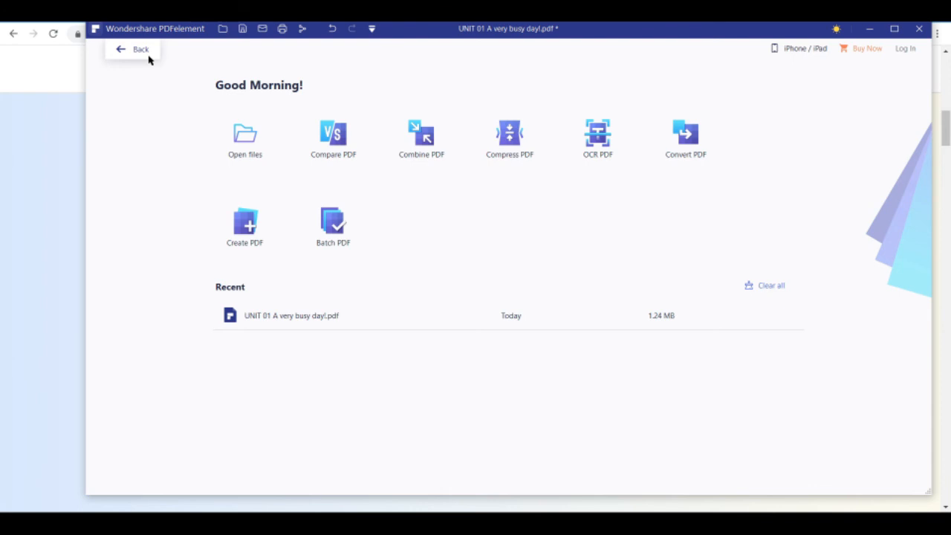
pyautogui.moveTo(421, 31); pyautogui.dragTo(410, 50)
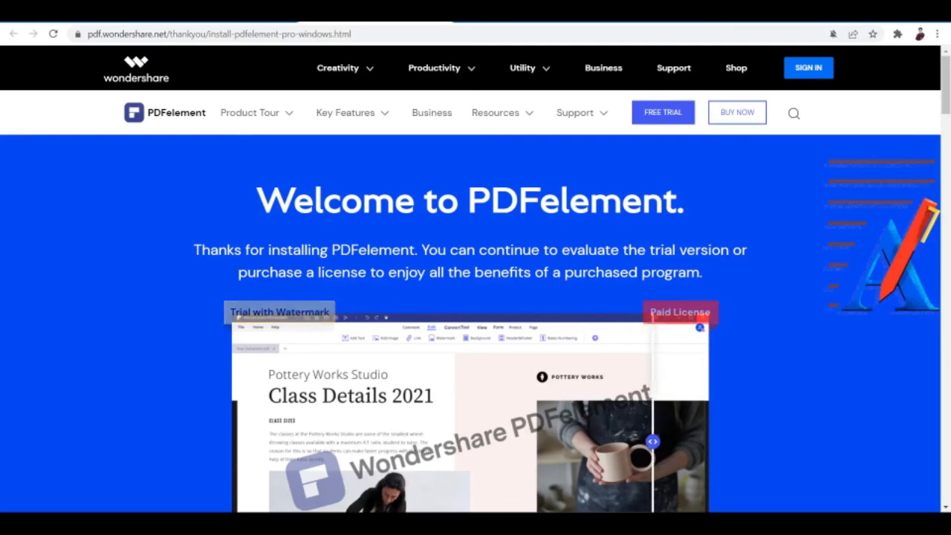
pyautogui.scroll(-3, 581, 202)
pyautogui.scroll(2, 580, 202)
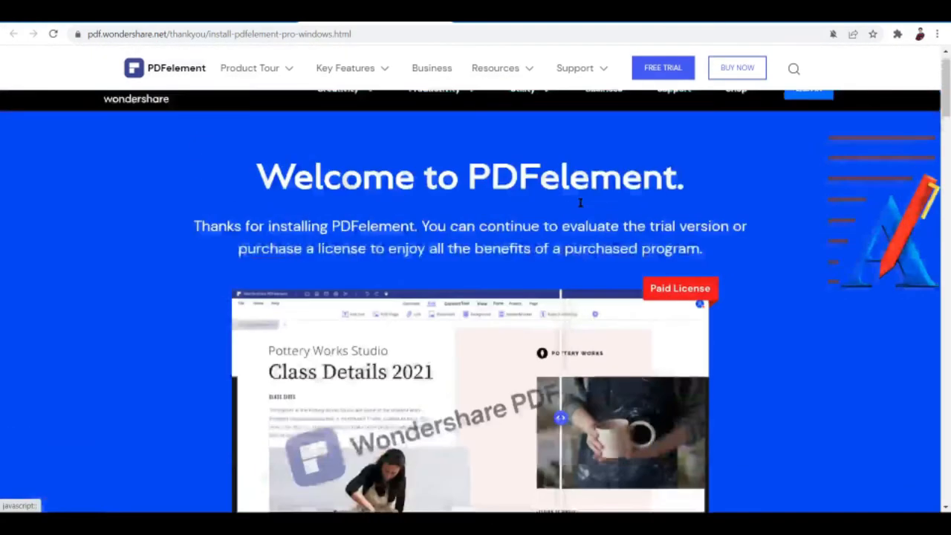
pyautogui.scroll(1, 580, 202)
# Open the PDFelement purchase page, dismiss the notification request, and examine the individual Windows plans
pyautogui.click(752, 113)
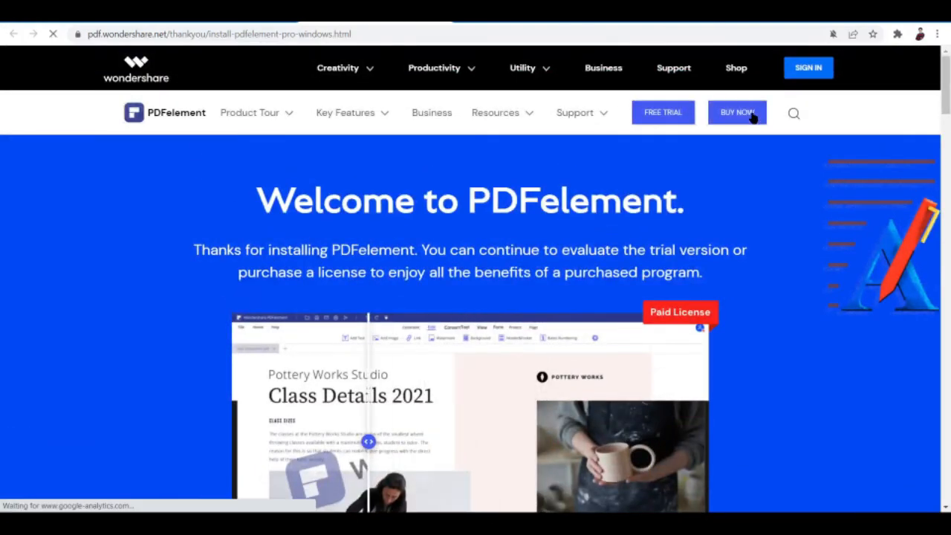
pyautogui.scroll(-2, 573, 281)
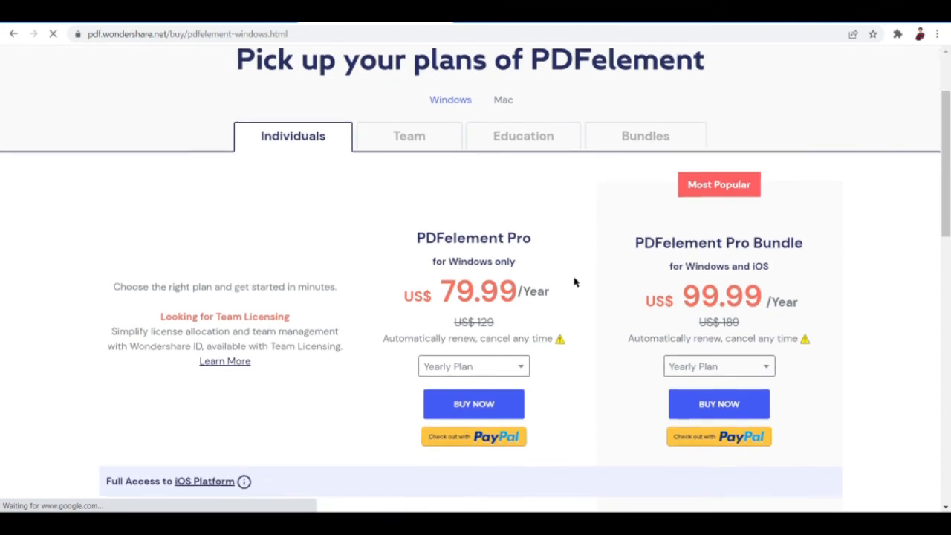
pyautogui.scroll(-1, 573, 280)
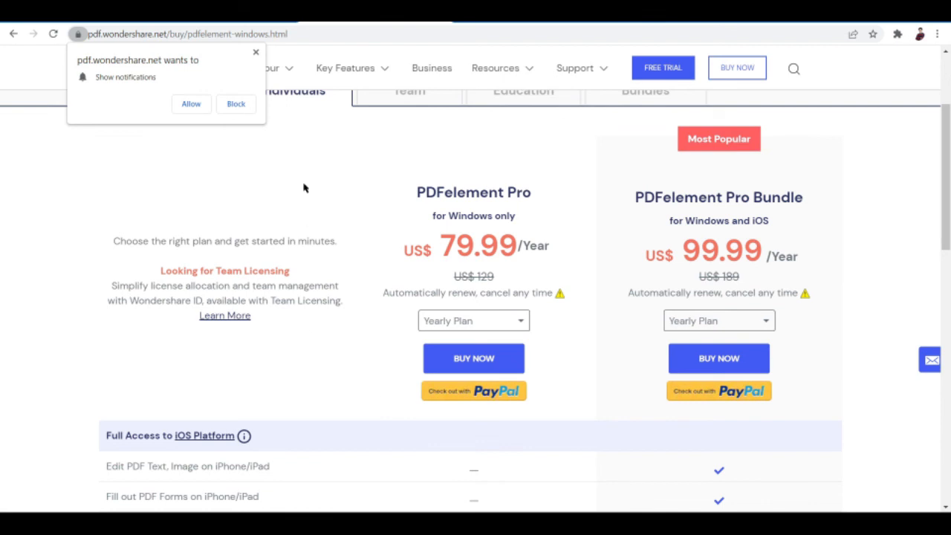
pyautogui.click(256, 52)
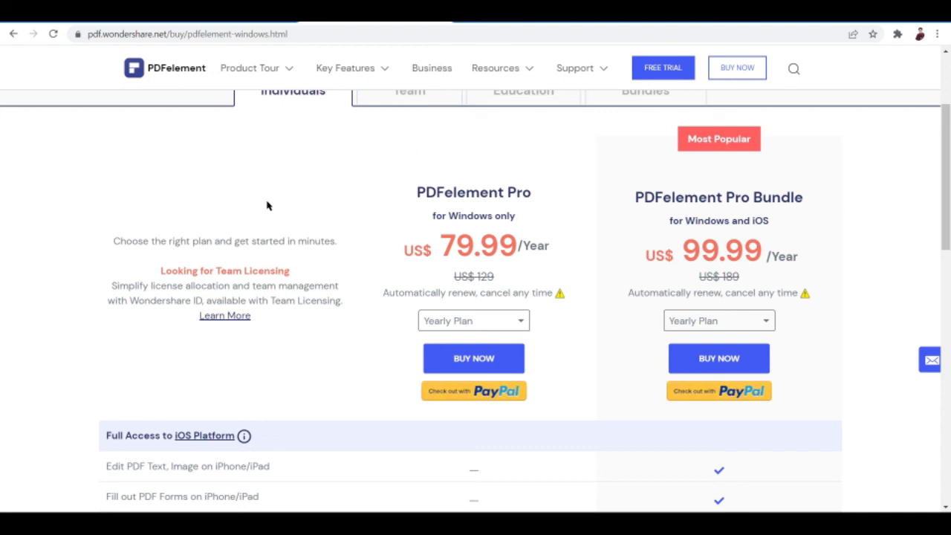
pyautogui.scroll(2, 266, 206)
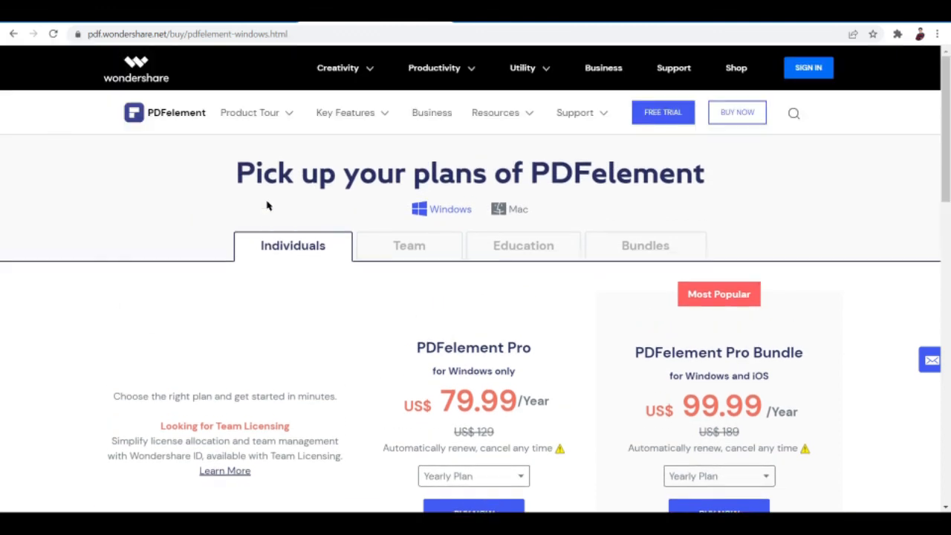